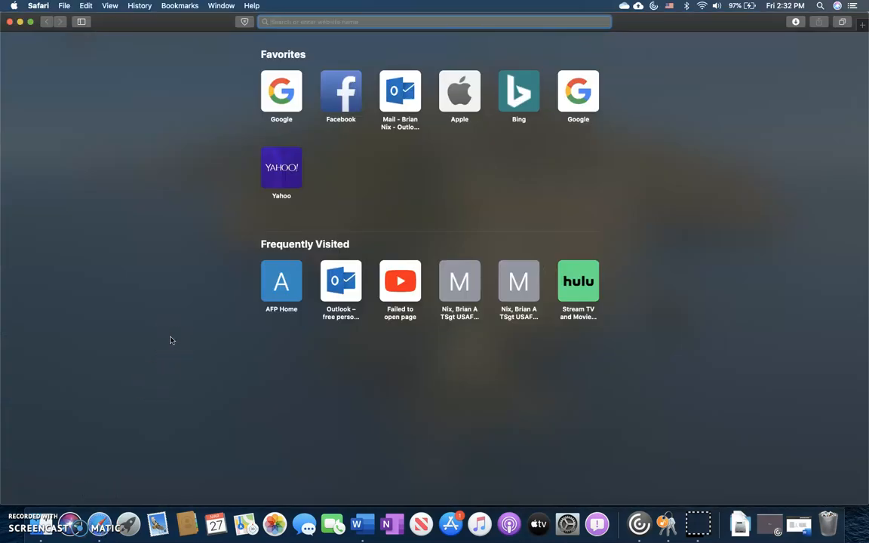
pyautogui.write('www.my.af.mil')
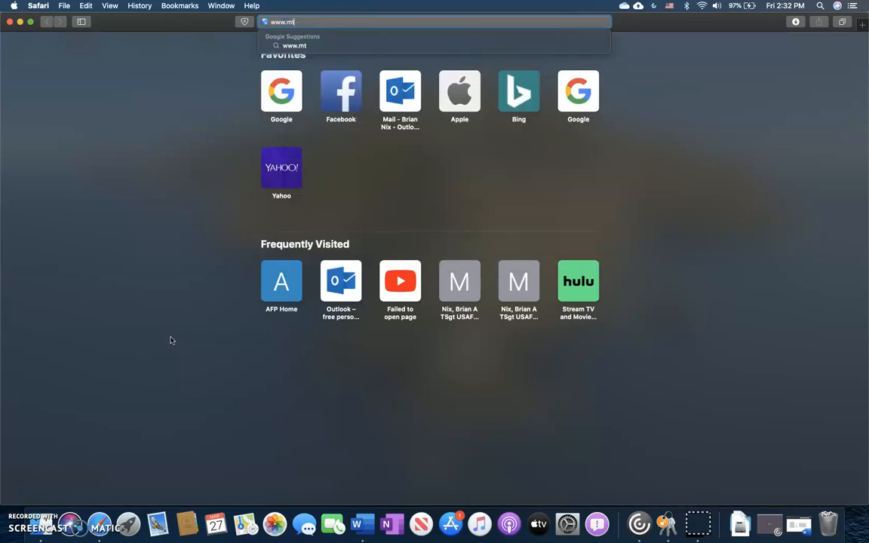
pyautogui.press('Return')
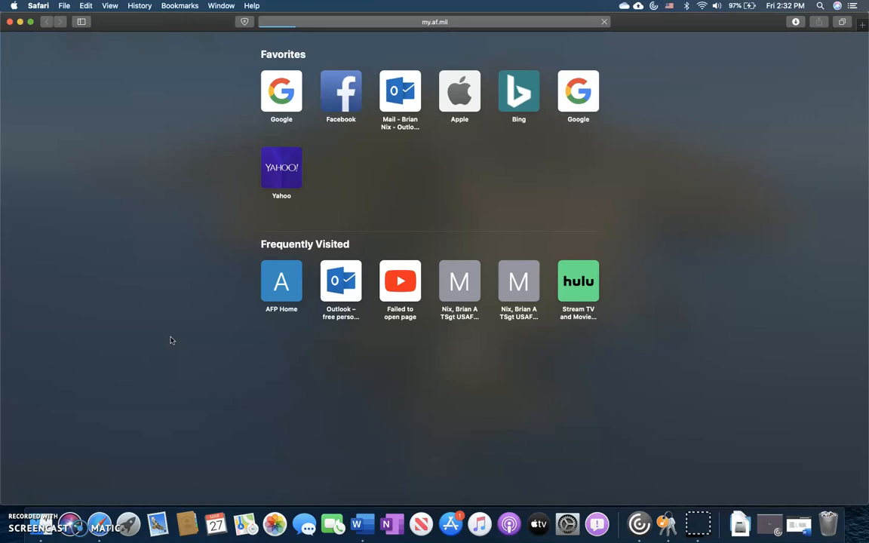
pyautogui.scroll(-2, 143, 355)
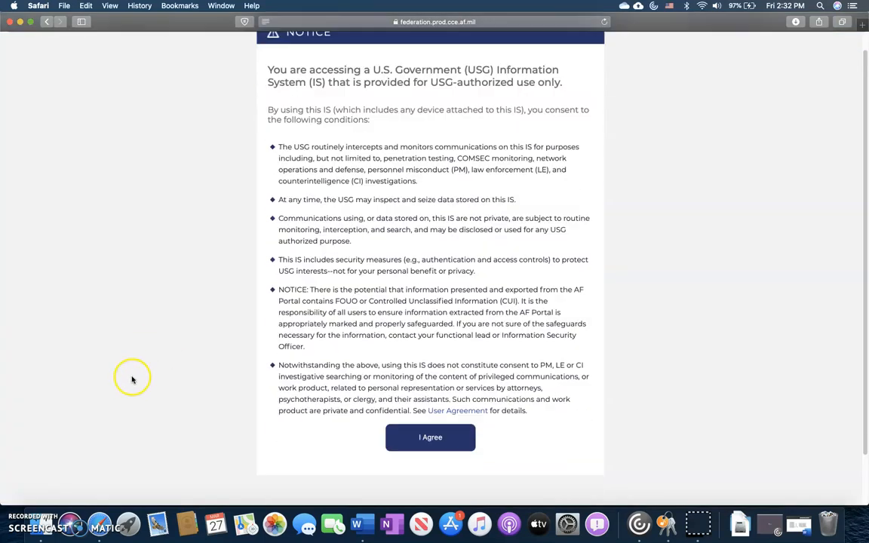
# Accept the notice, then follow 'Getting Started with PKI' to the Public DoD Cyber Exchange site
pyautogui.click(400, 439)
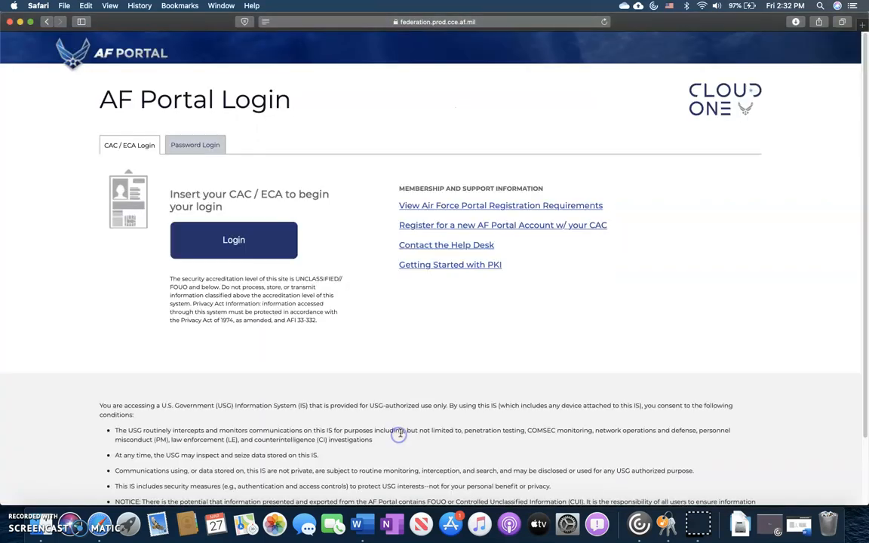
pyautogui.click(416, 269)
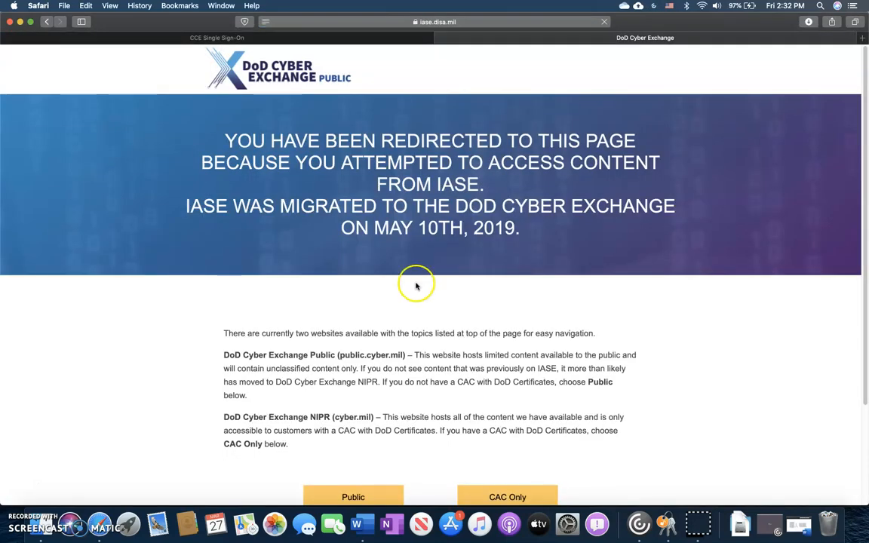
pyautogui.scroll(-3, 397, 334)
pyautogui.click(348, 410)
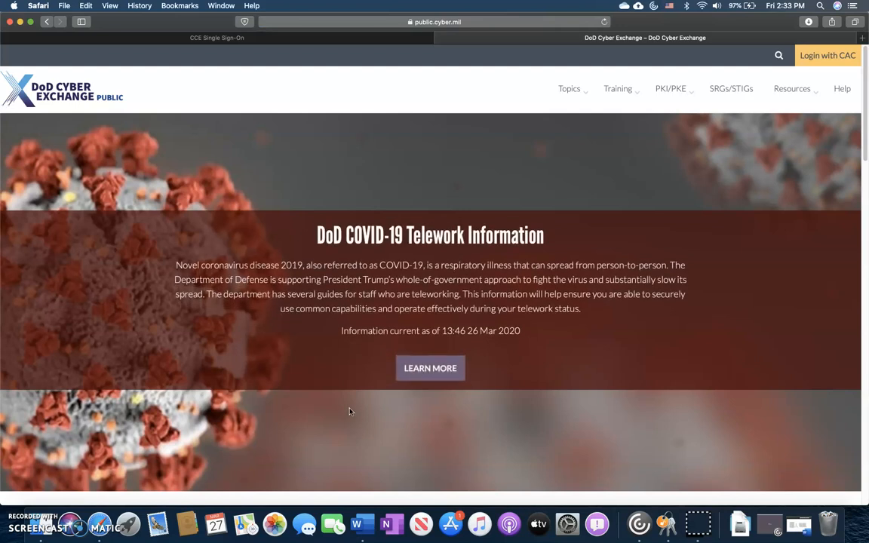
# Under PKI/PKE Getting Started, expand Windows and download the PKCS 7 certificate bundle
pyautogui.click(685, 92)
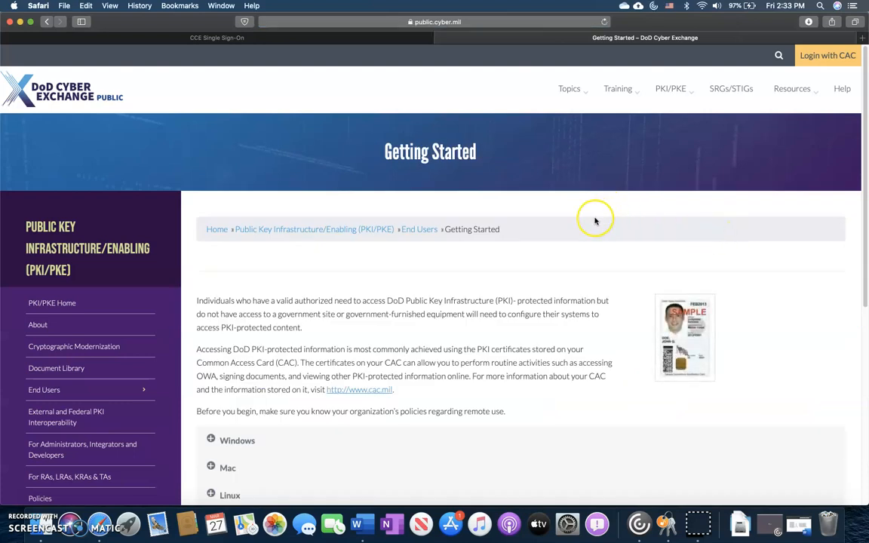
pyautogui.scroll(-2, 529, 249)
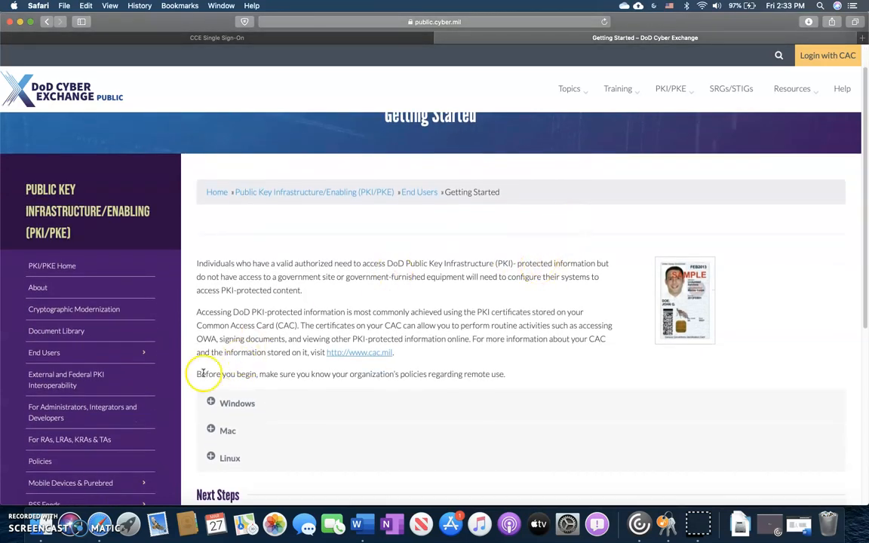
pyautogui.click(210, 402)
pyautogui.scroll(-5, 213, 377)
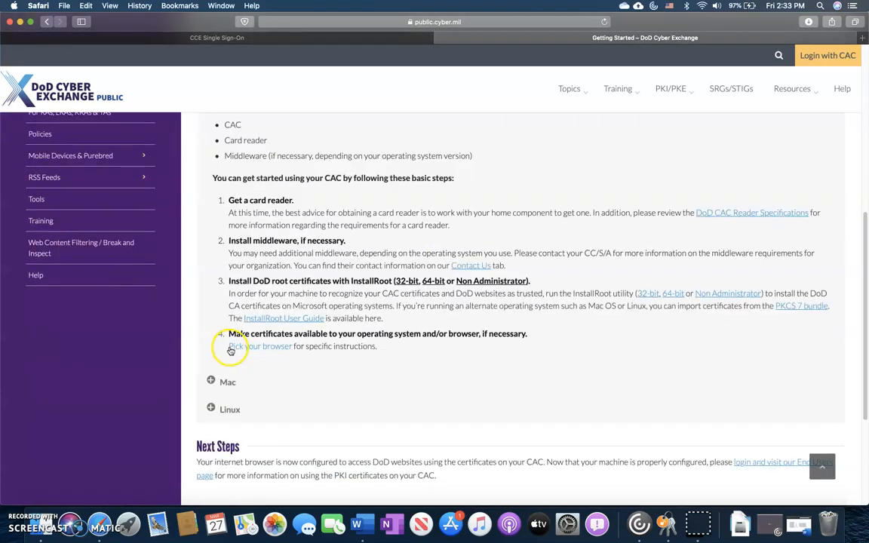
pyautogui.click(785, 309)
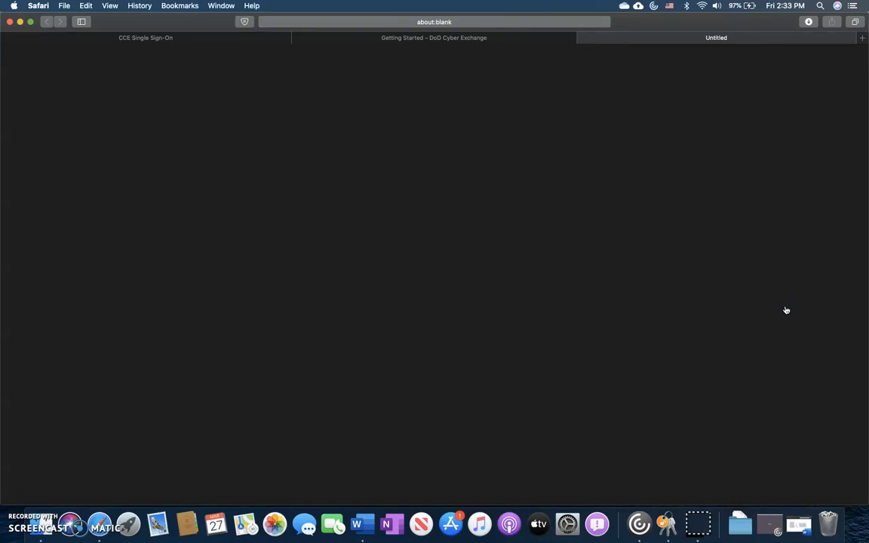
# Open Certificates_PKCS7_v5.6_DoD from Downloads and import its first .der.p7b file into Keychain Access
pyautogui.click(742, 519)
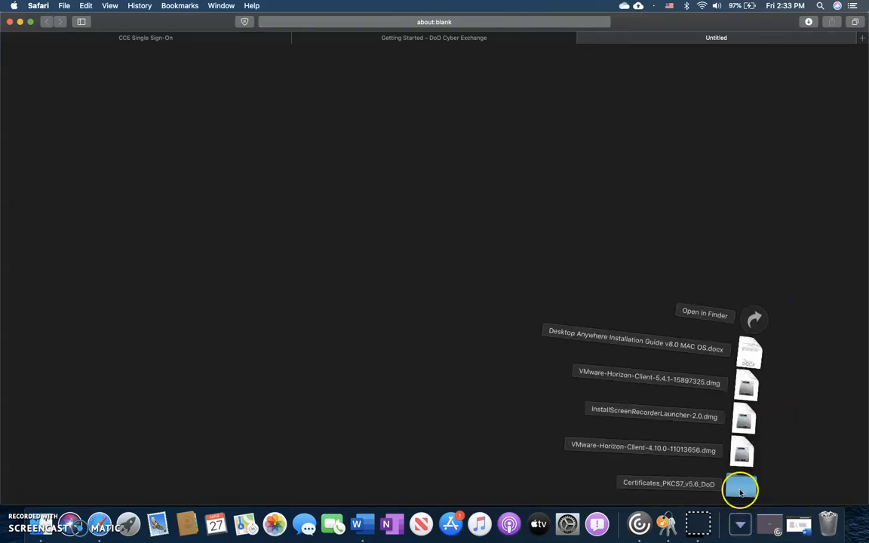
pyautogui.click(741, 489)
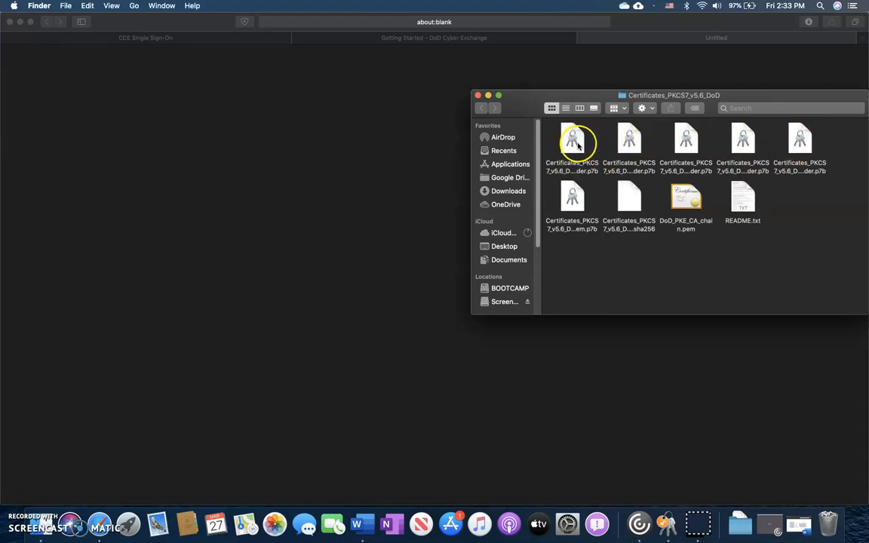
pyautogui.doubleClick(575, 143)
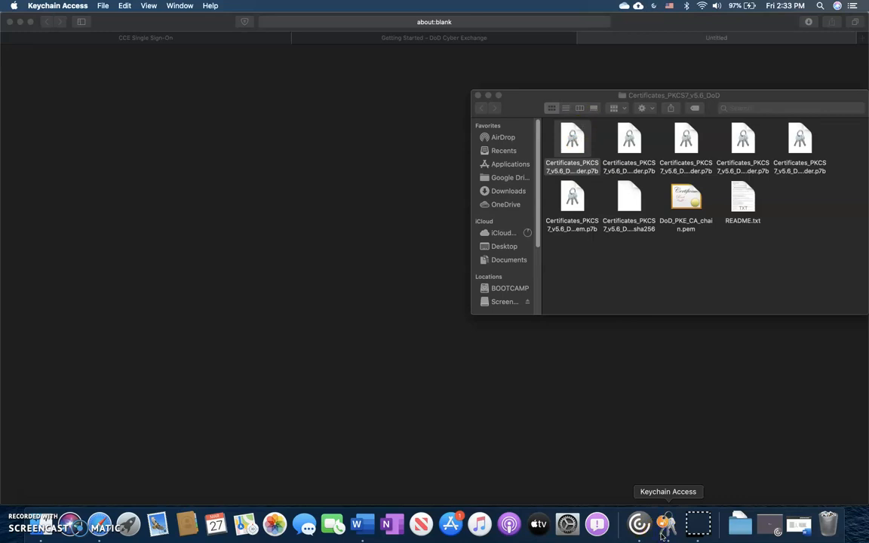
# Import the second .p7b certificate file and check that DOD ID CA-41 shows as valid
pyautogui.click(664, 532)
pyautogui.scroll(10, 377, 298)
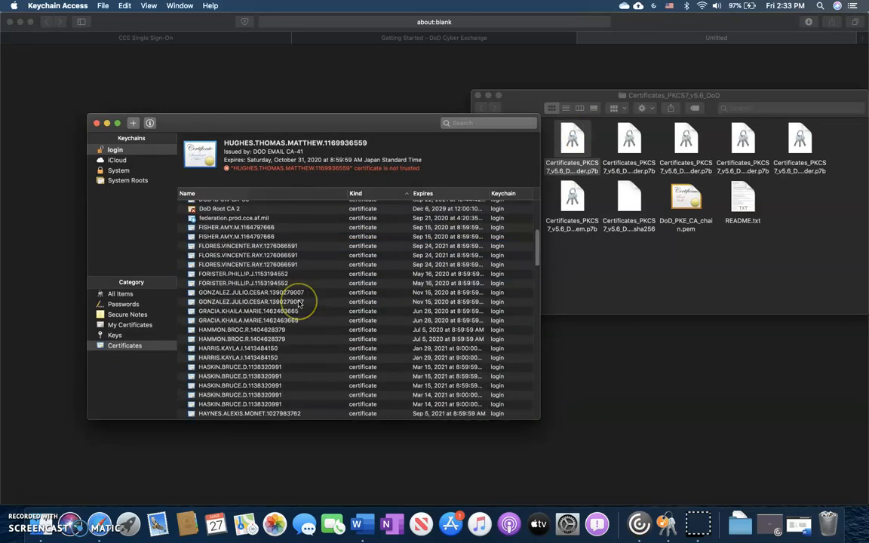
pyautogui.scroll(5, 299, 303)
pyautogui.doubleClick(623, 140)
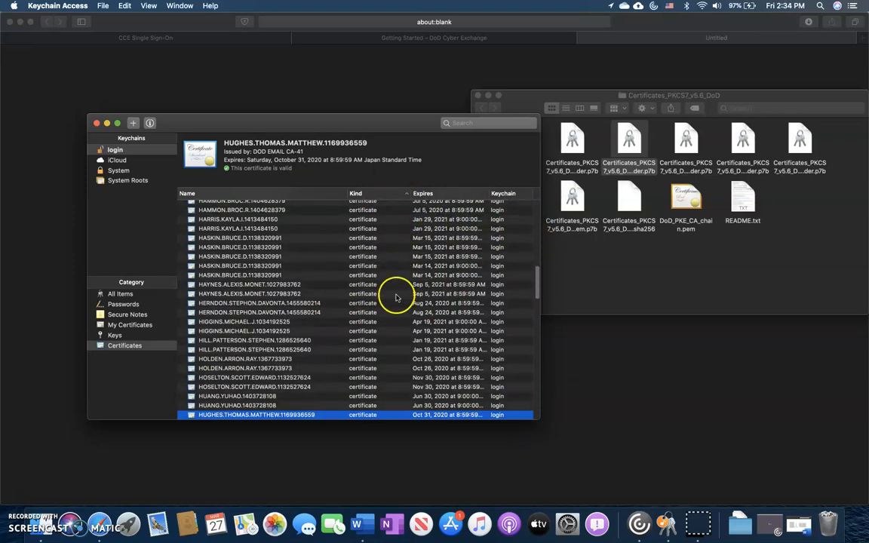
pyautogui.scroll(5, 536, 229)
pyautogui.moveTo(539, 277); pyautogui.dragTo(538, 243)
pyautogui.click(316, 279)
# Import the third through sixth .p7b certificate files into the login keychain
pyautogui.doubleClick(697, 143)
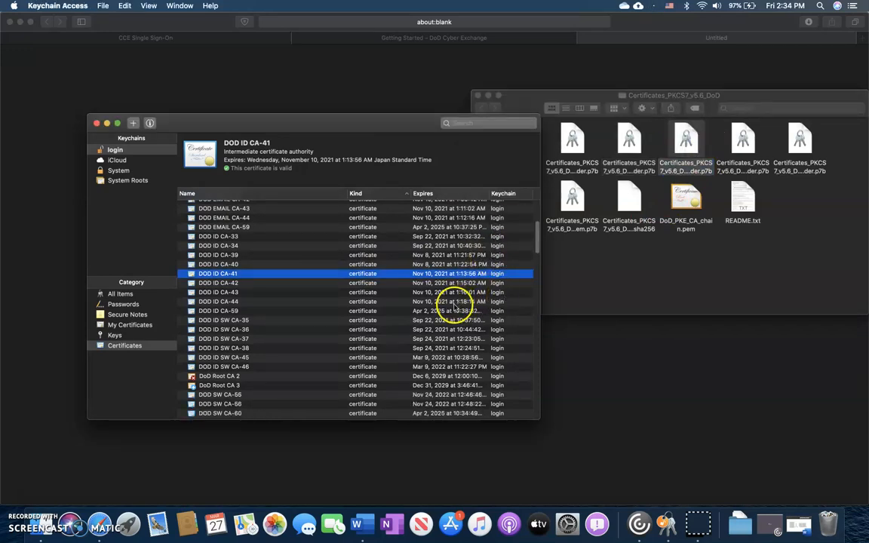
pyautogui.scroll(-1, 497, 296)
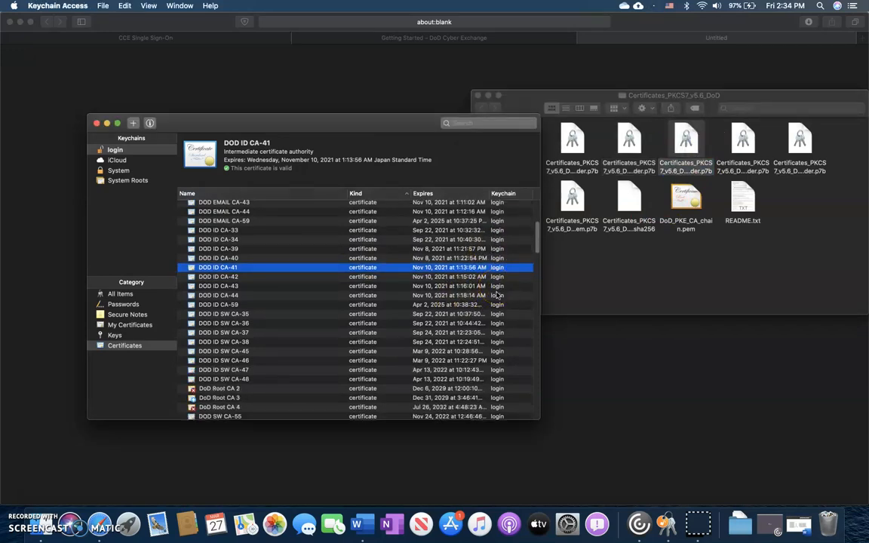
pyautogui.doubleClick(754, 139)
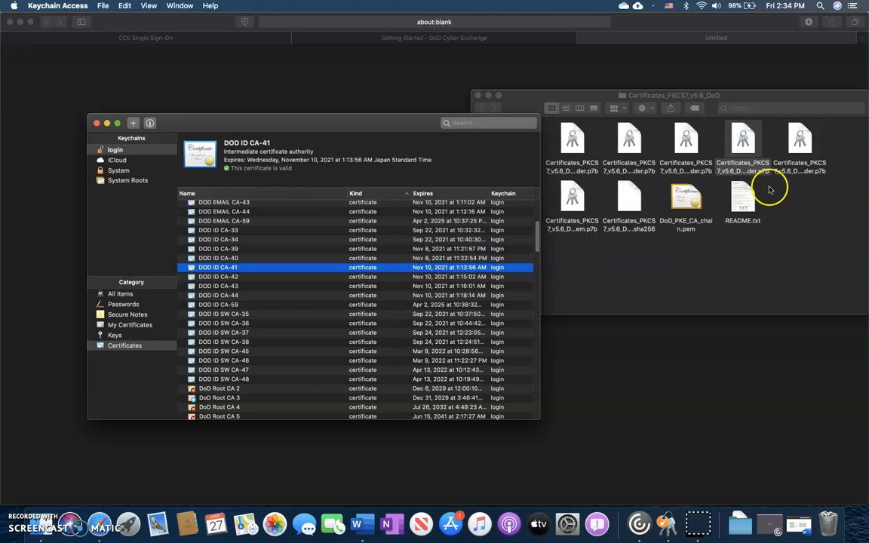
pyautogui.click(787, 157)
pyautogui.doubleClick(793, 143)
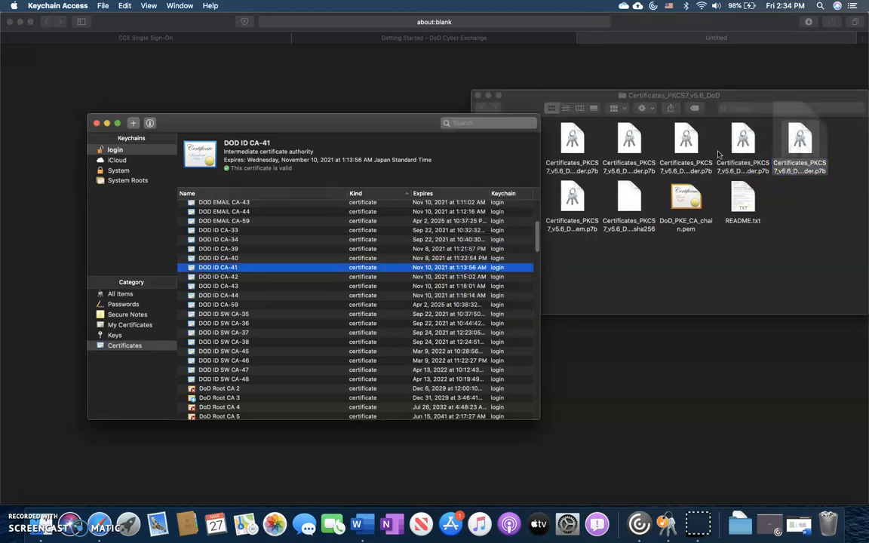
pyautogui.scroll(-10, 435, 285)
pyautogui.click(586, 285)
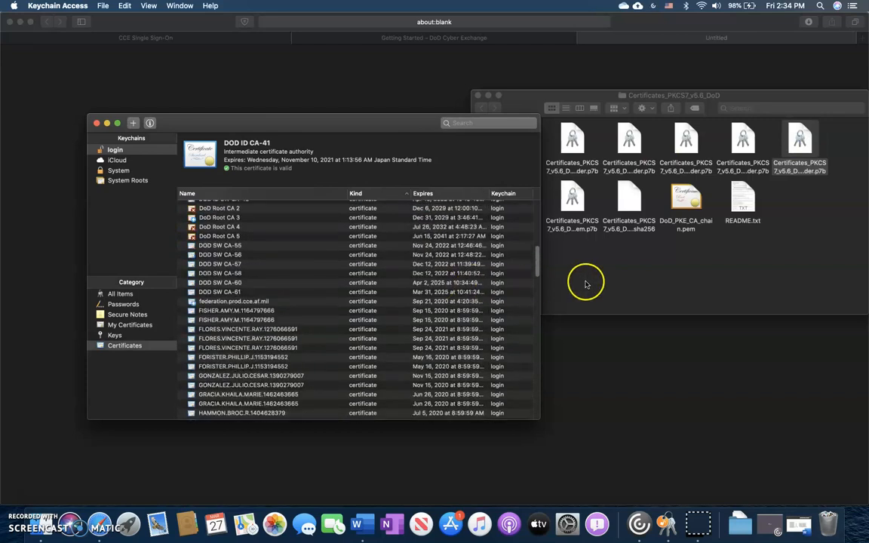
pyautogui.click(567, 223)
pyautogui.doubleClick(564, 196)
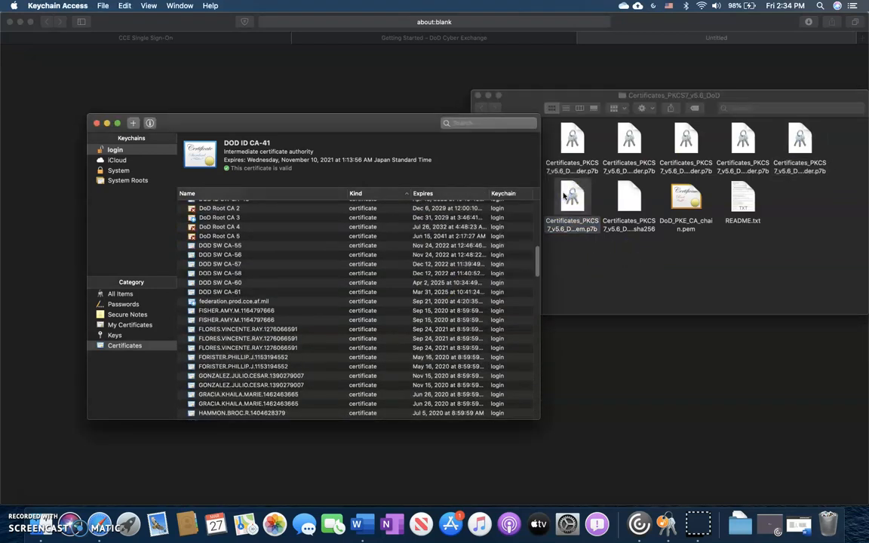
# Review the imported DoD certificates in the login keychain and close Keychain Access
pyautogui.scroll(3, 379, 291)
pyautogui.scroll(6, 381, 297)
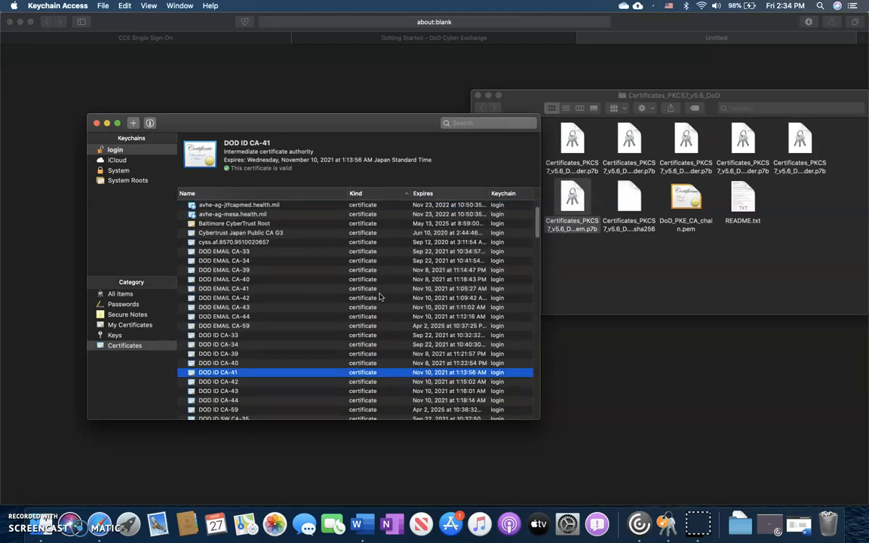
pyautogui.scroll(-2, 381, 297)
pyautogui.scroll(-1, 381, 297)
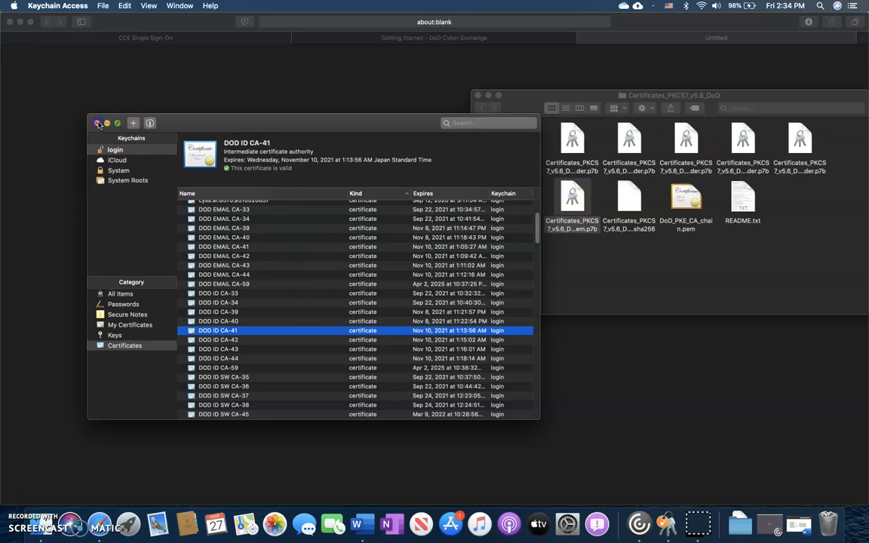
pyautogui.click(96, 122)
# Close the certificate folder, the blank download tab and the DoD Cyber Exchange tab
pyautogui.click(477, 95)
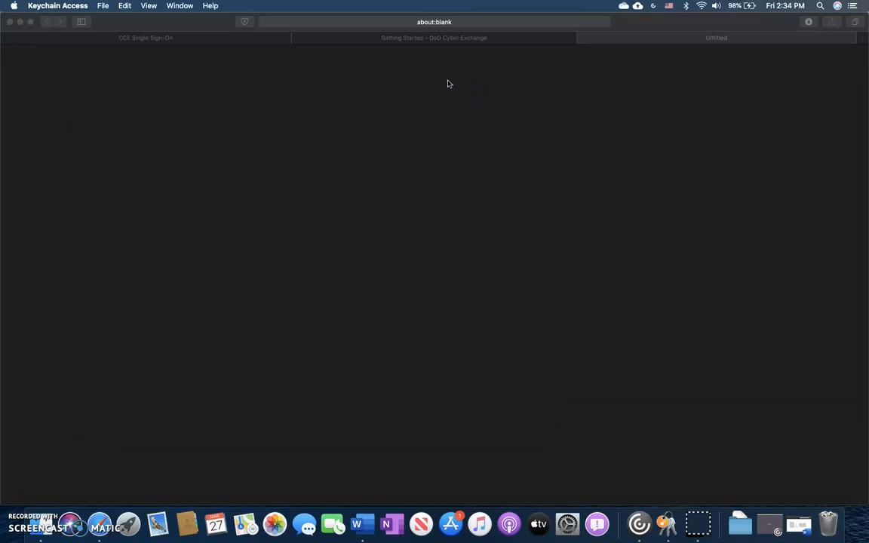
pyautogui.rightClick(605, 41)
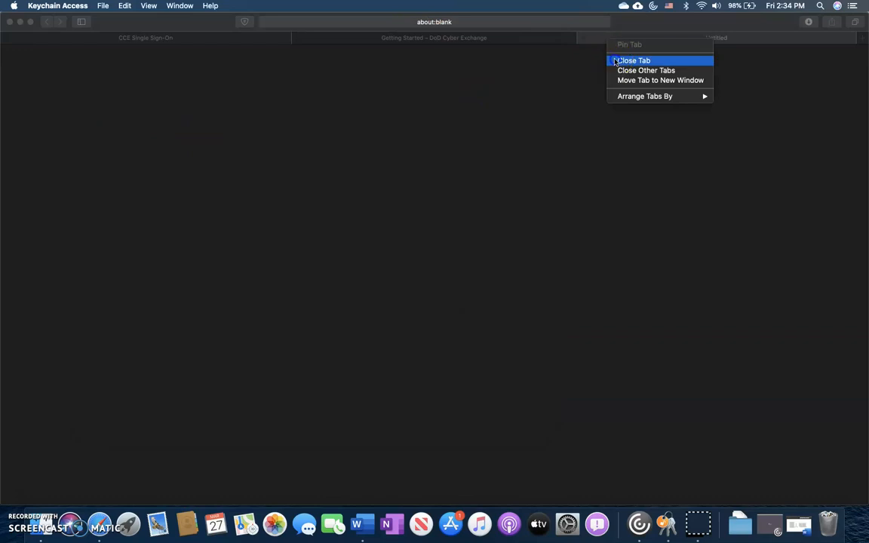
pyautogui.click(613, 58)
pyautogui.rightClick(475, 43)
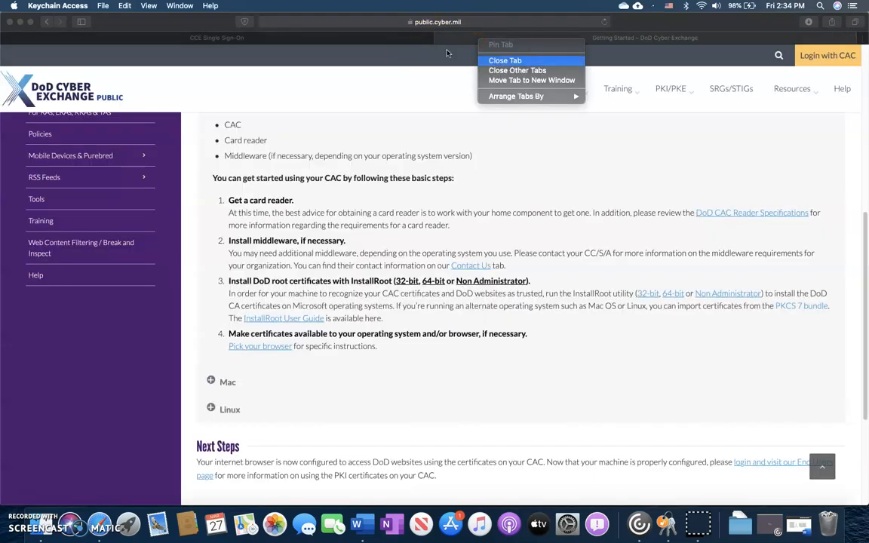
pyautogui.click(483, 58)
# Go to Google and search for 'vmware client osx'
pyautogui.click(345, 22)
pyautogui.write('google')
pyautogui.press('Return')
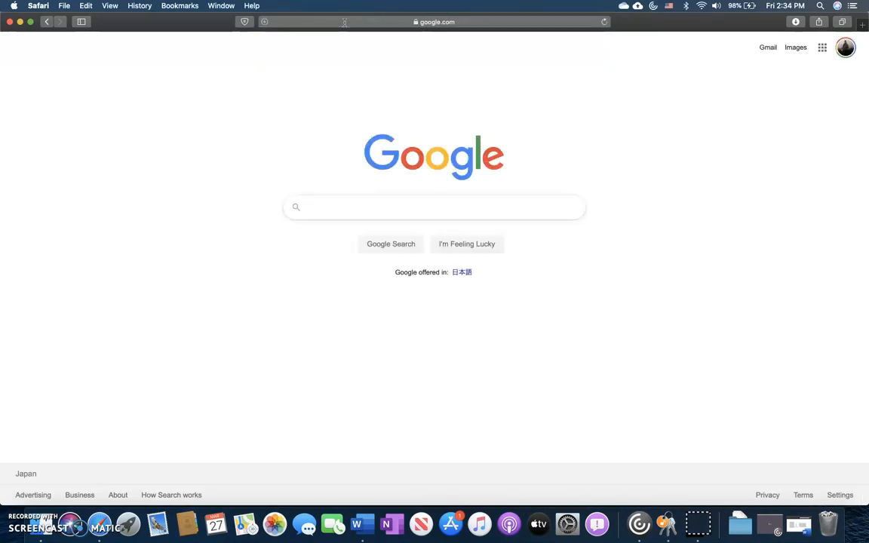
pyautogui.write('vmware ')
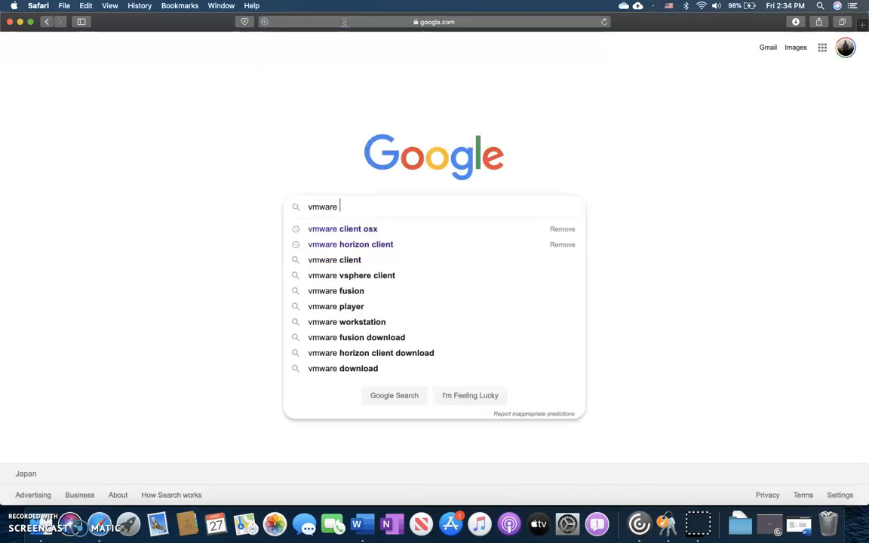
pyautogui.write('client osx')
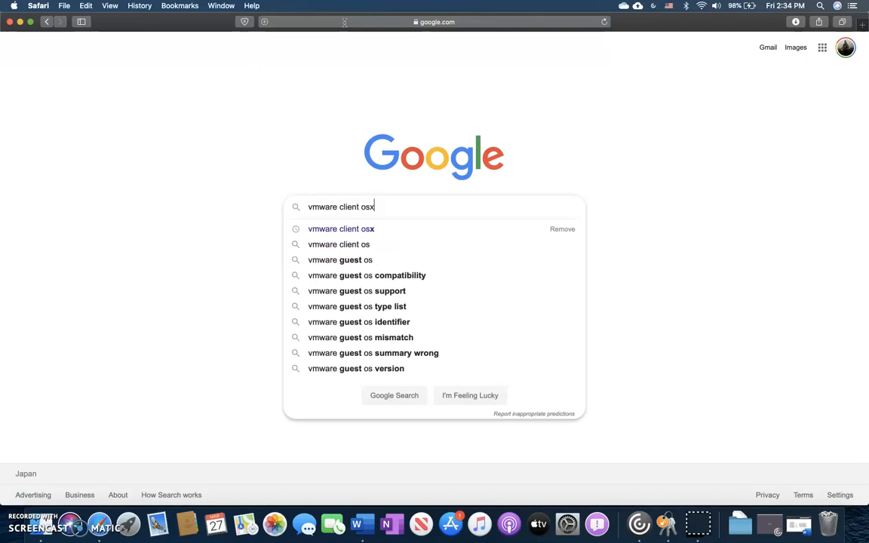
pyautogui.press('Return')
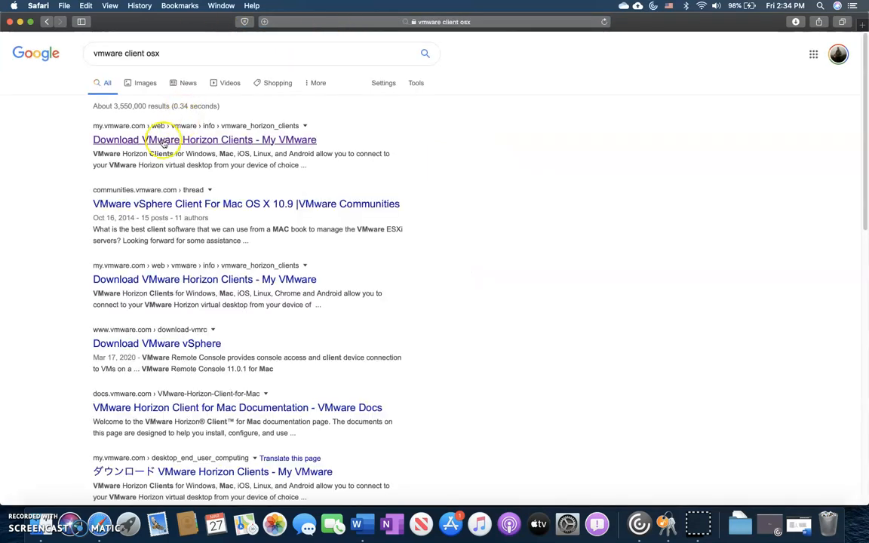
# On the Horizon Clients download page, switch to version 5.0 and download the macOS 5.4.1 client
pyautogui.click(160, 141)
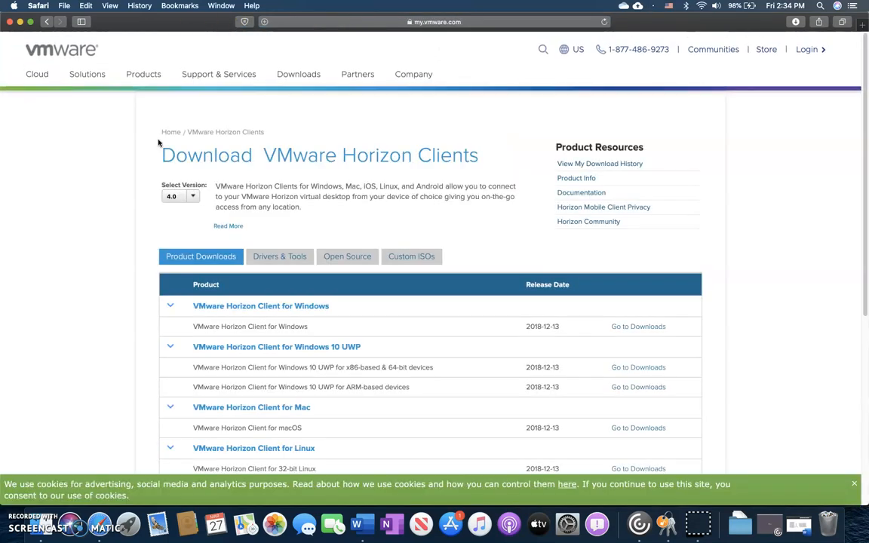
pyautogui.click(190, 195)
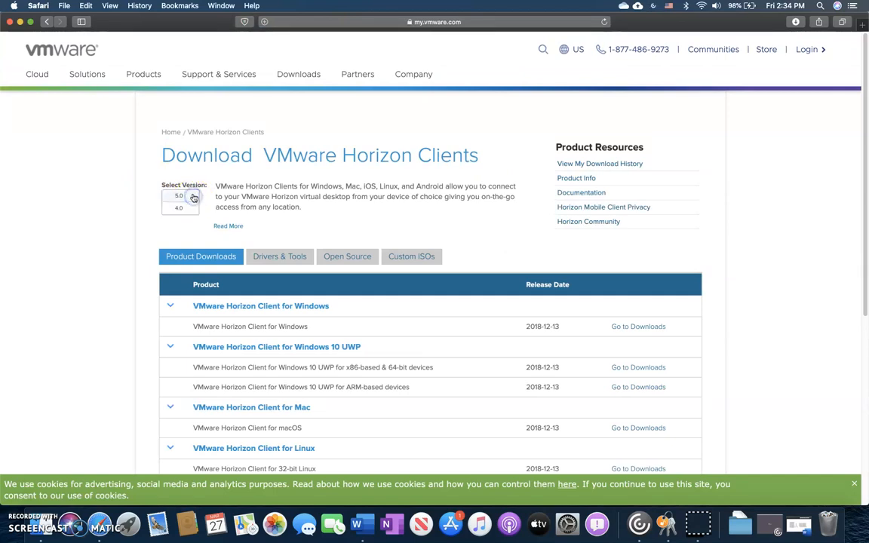
pyautogui.click(176, 196)
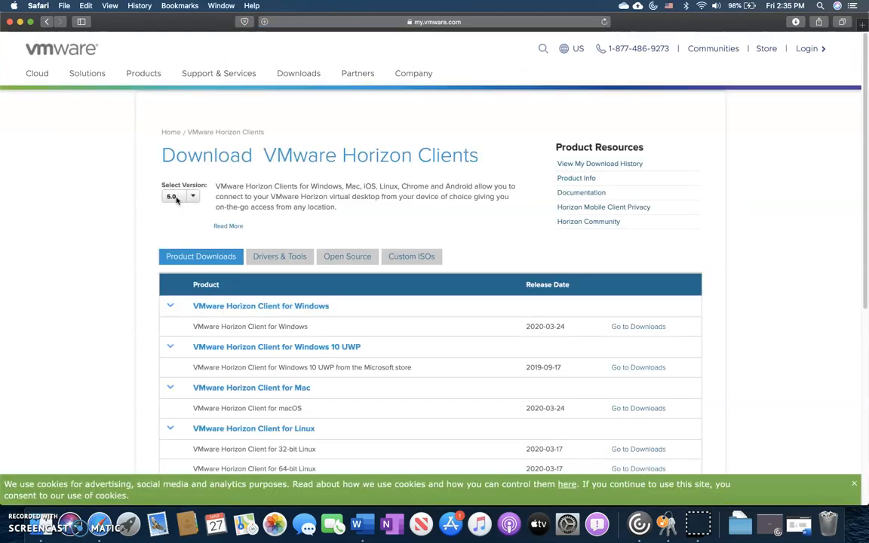
pyautogui.scroll(-1, 227, 190)
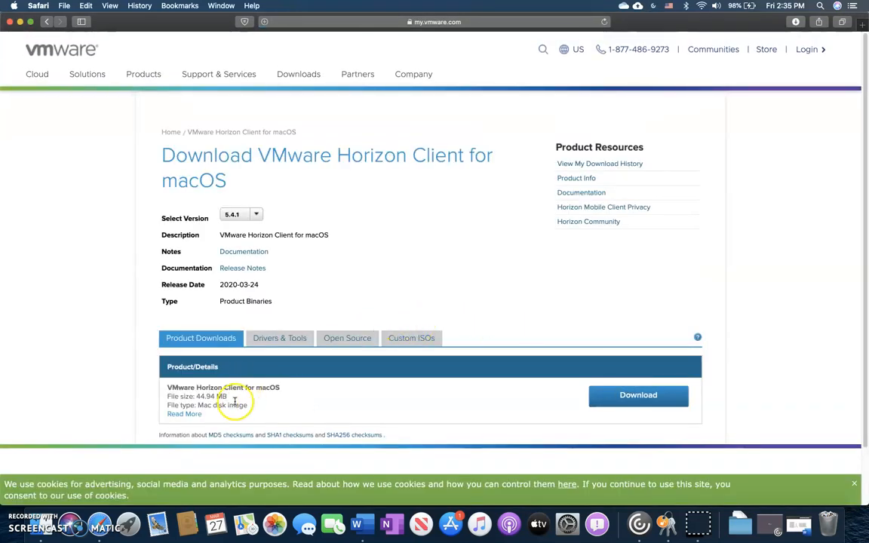
pyautogui.click(665, 400)
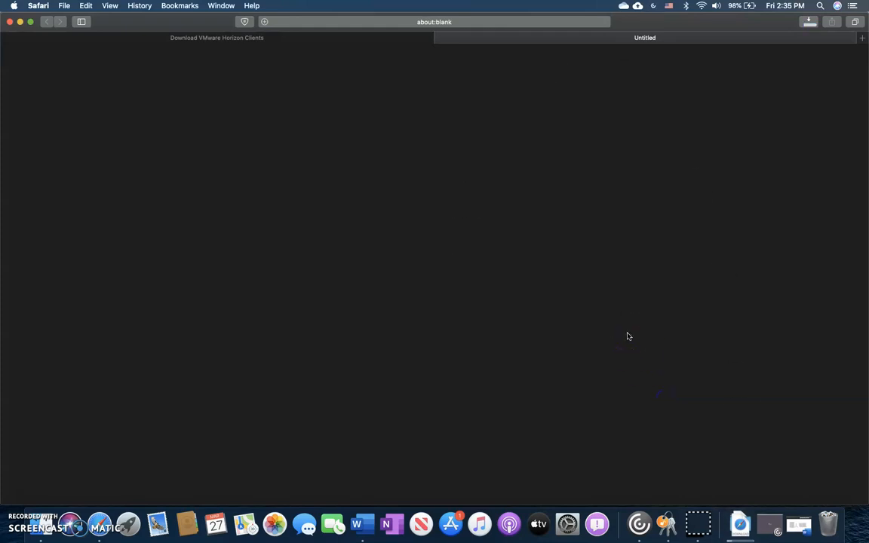
# Open VMware-Horizon-Client-5.4.1-15897325.dmg from Downloads, agree to the licence, and close Safari
pyautogui.click(27, 487)
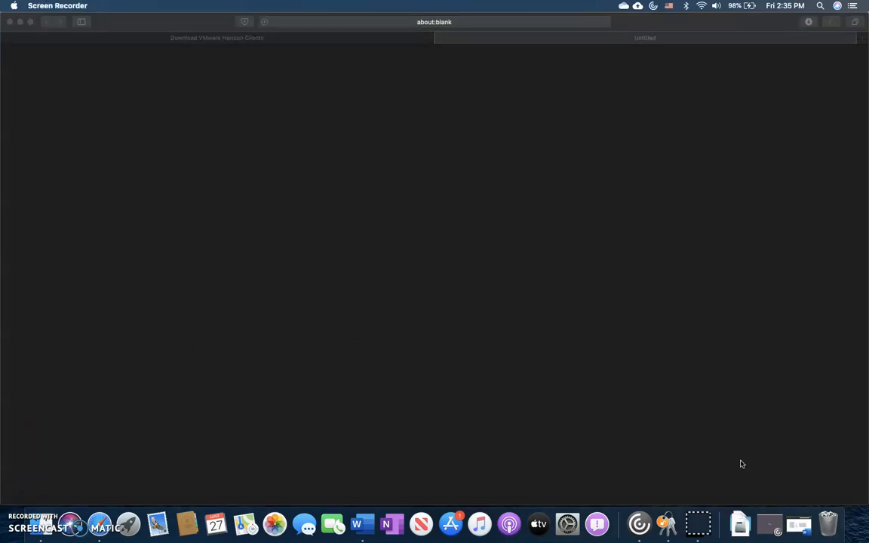
pyautogui.click(739, 529)
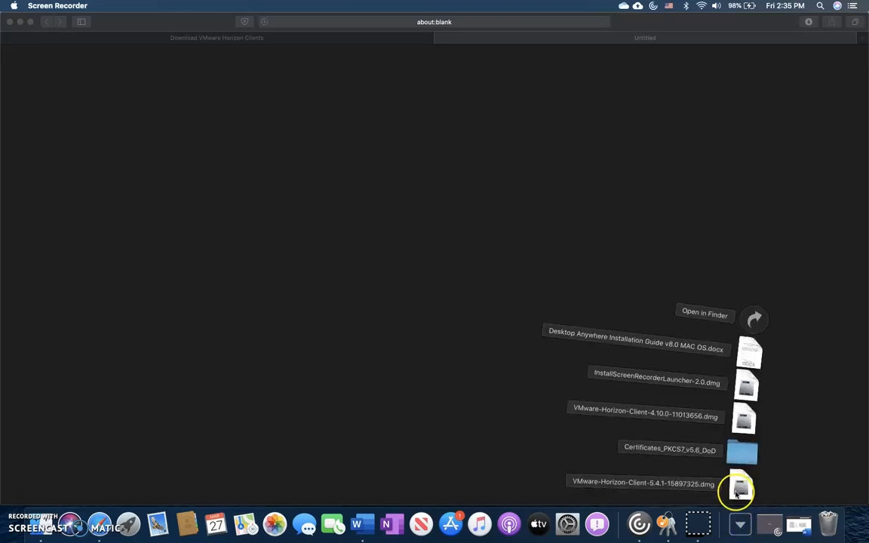
pyautogui.click(738, 491)
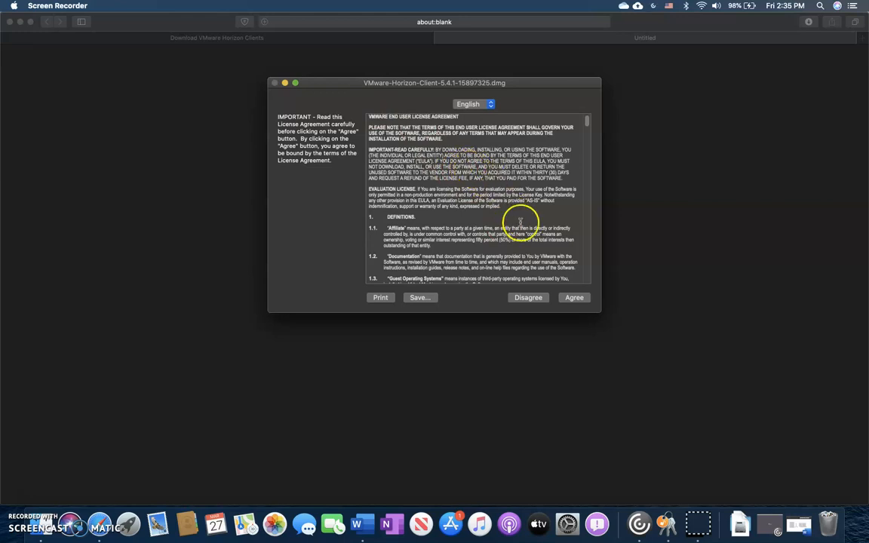
pyautogui.click(575, 298)
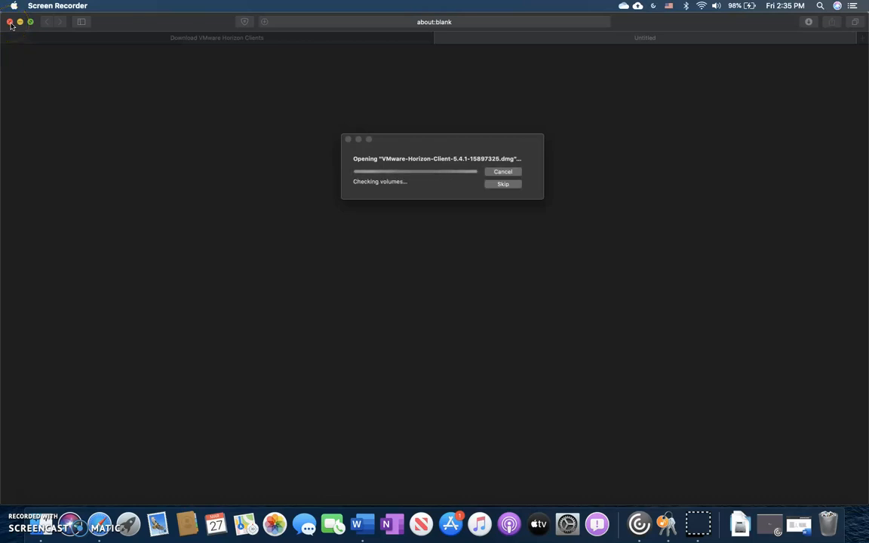
pyautogui.click(11, 24)
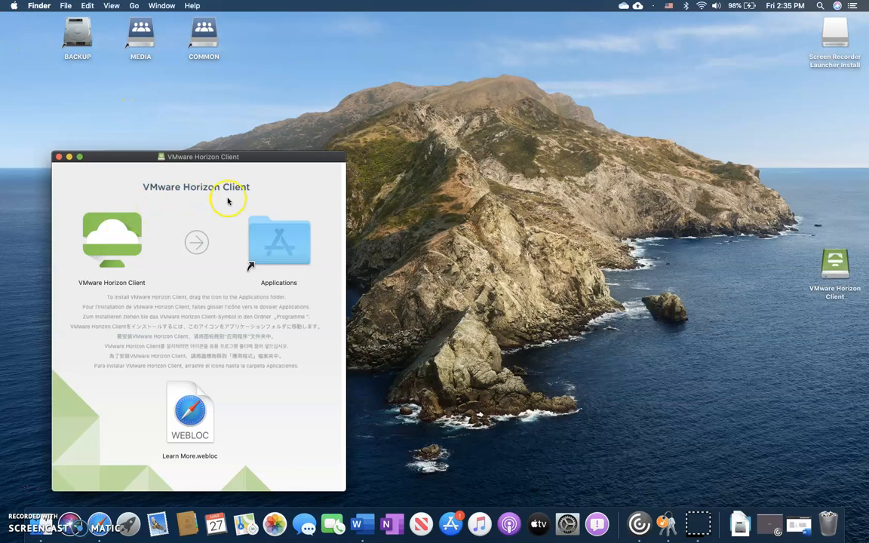
# Drag VMware Horizon Client onto the Applications folder, then open Launchpad
pyautogui.click(106, 237)
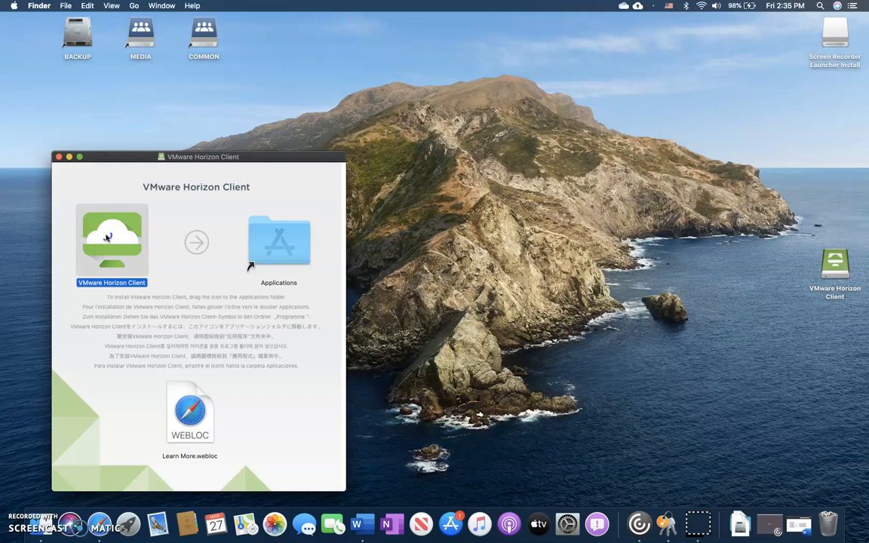
pyautogui.moveTo(108, 238); pyautogui.dragTo(283, 239)
pyautogui.moveTo(282, 239); pyautogui.dragTo(279, 240)
pyautogui.click(125, 532)
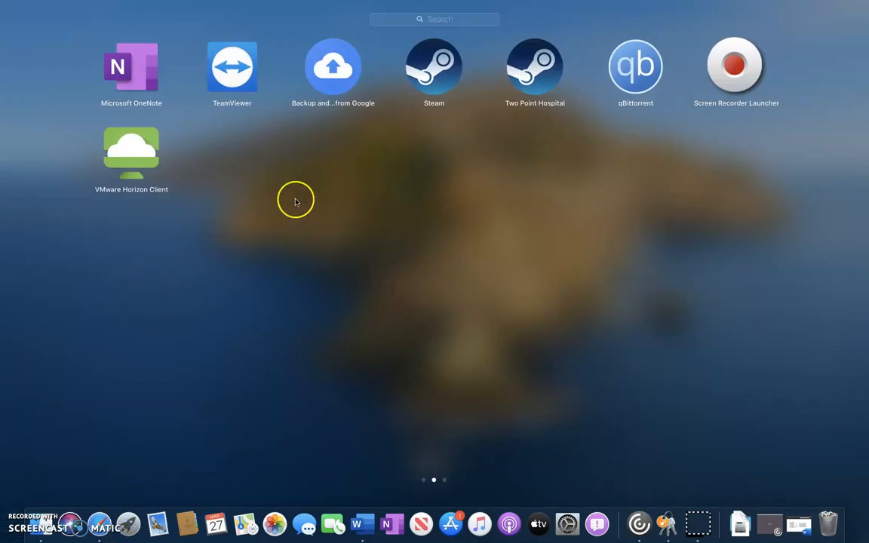
# Swipe to the Launchpad page holding VMware Horizon Client and launch it
pyautogui.moveTo(179, 323); pyautogui.dragTo(400, 305)
pyautogui.moveTo(815, 288); pyautogui.dragTo(184, 160)
pyautogui.click(123, 143)
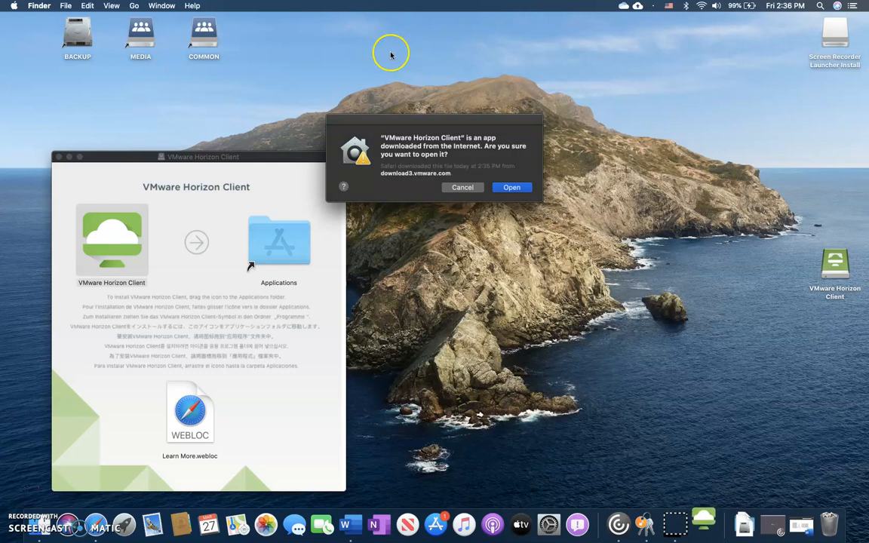
# Open the downloaded Horizon Client, dismiss the accessibility request, close the installer, and accept the disclaimer
pyautogui.click(511, 188)
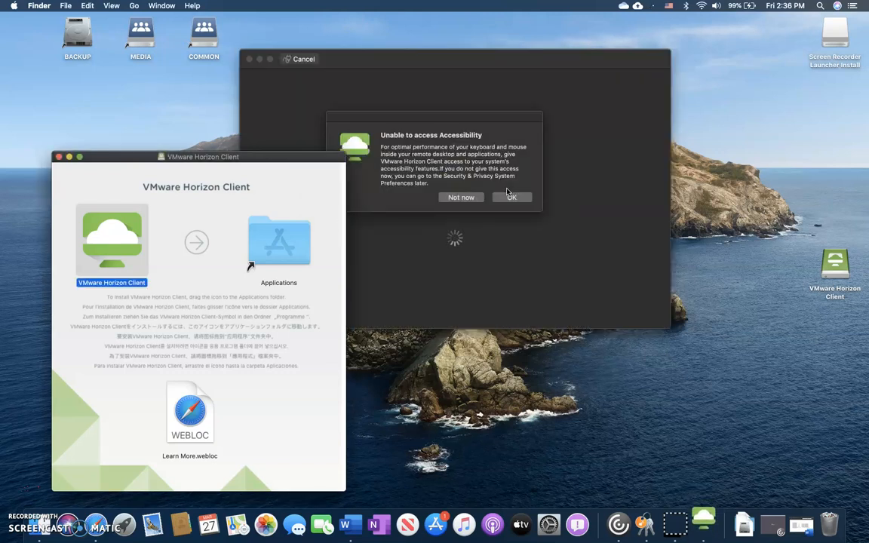
pyautogui.click(510, 196)
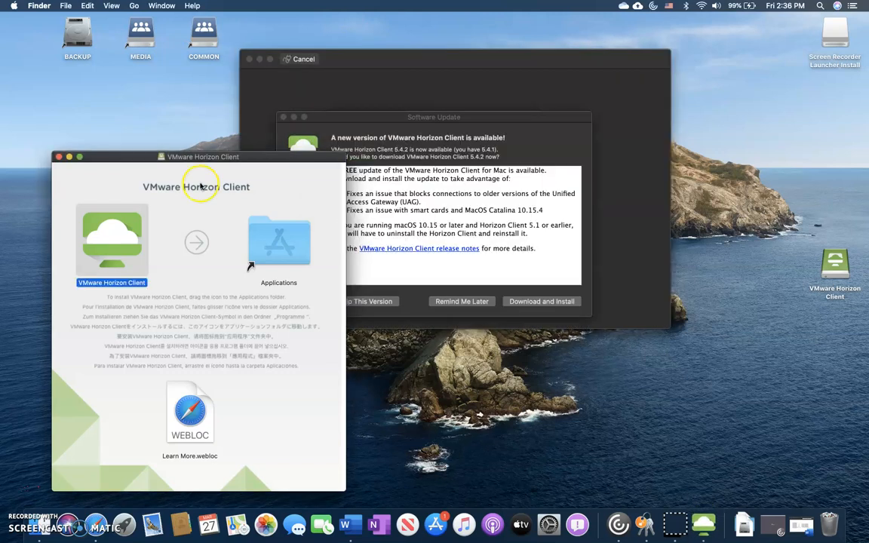
pyautogui.click(58, 157)
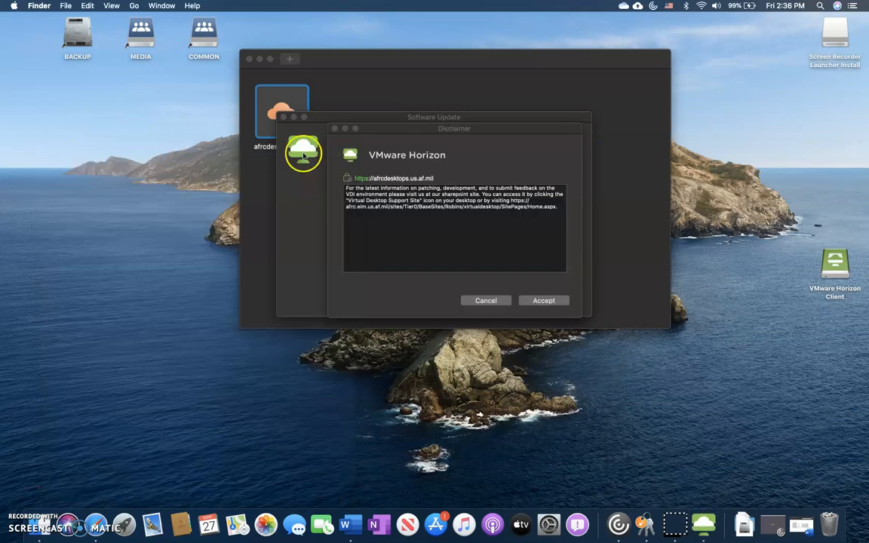
pyautogui.click(533, 301)
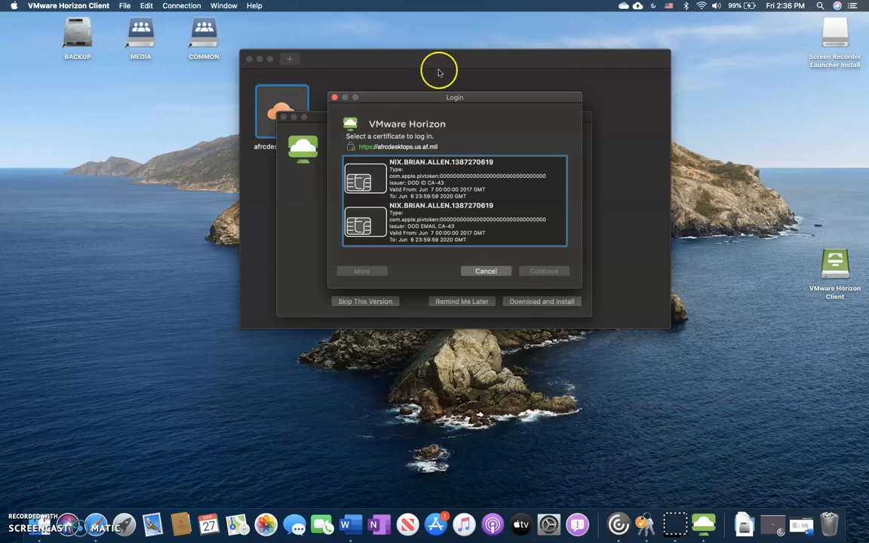
# Cancel the certificate login and postpone the Horizon Client update
pyautogui.moveTo(427, 98); pyautogui.dragTo(713, 280)
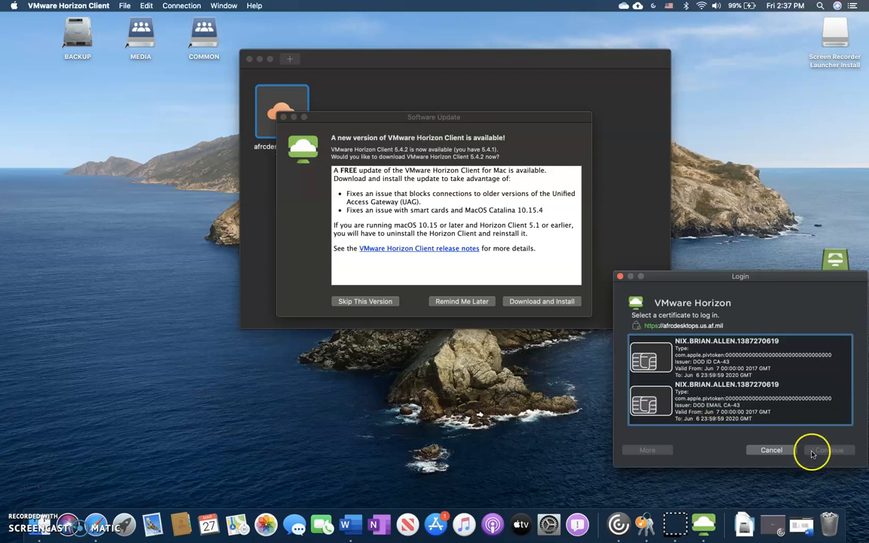
pyautogui.click(772, 450)
pyautogui.click(460, 302)
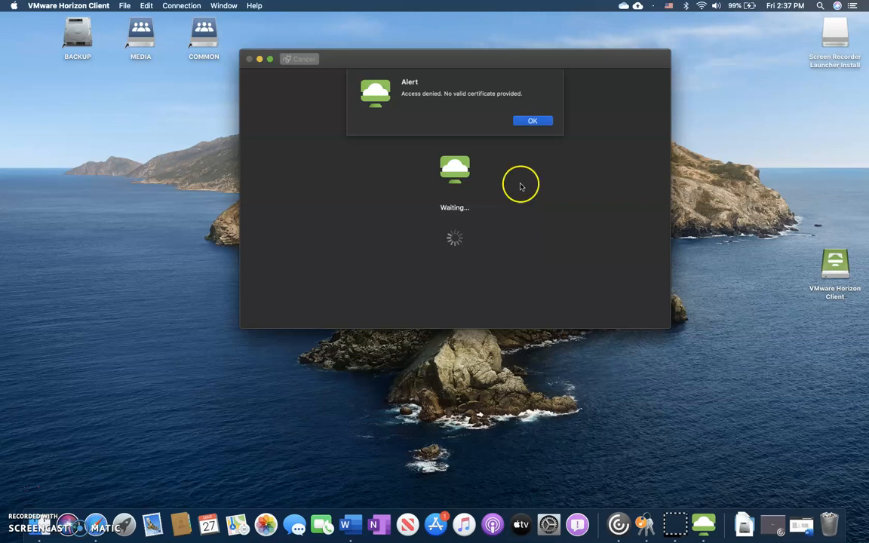
# Dismiss the access-denied alert, delete the saved afrcdesktops.us.af.mil server, and enter it as a new server
pyautogui.click(520, 120)
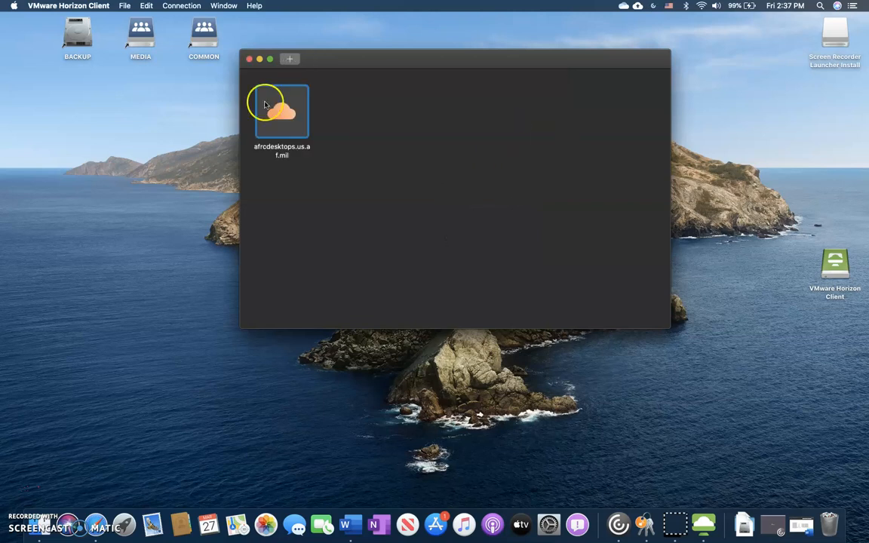
pyautogui.rightClick(279, 120)
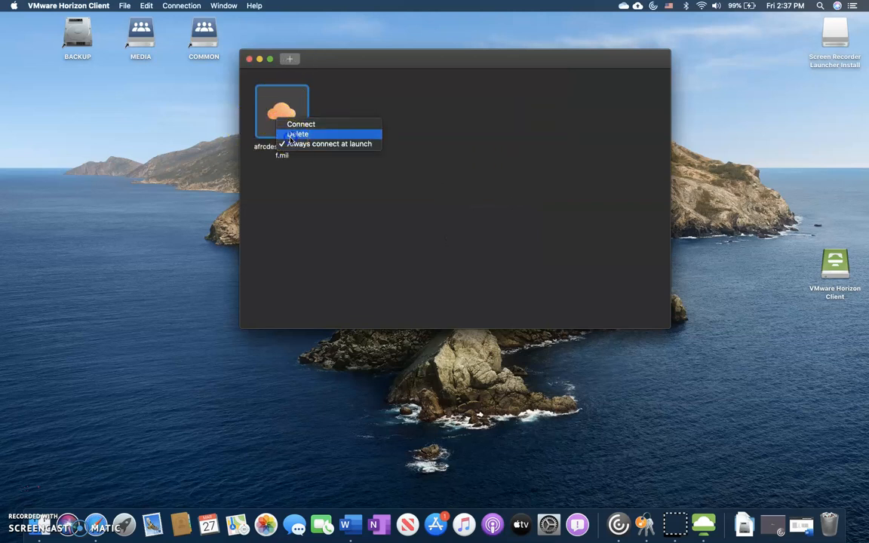
pyautogui.click(290, 135)
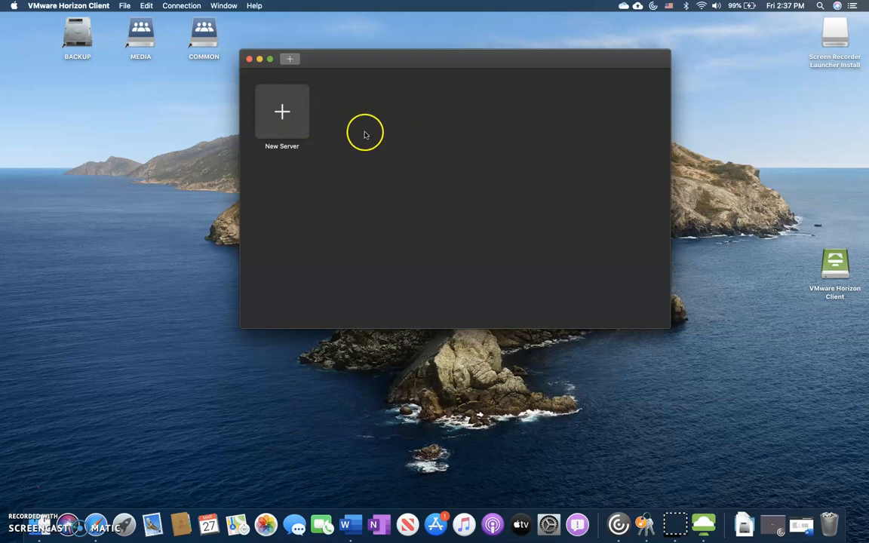
pyautogui.click(258, 110)
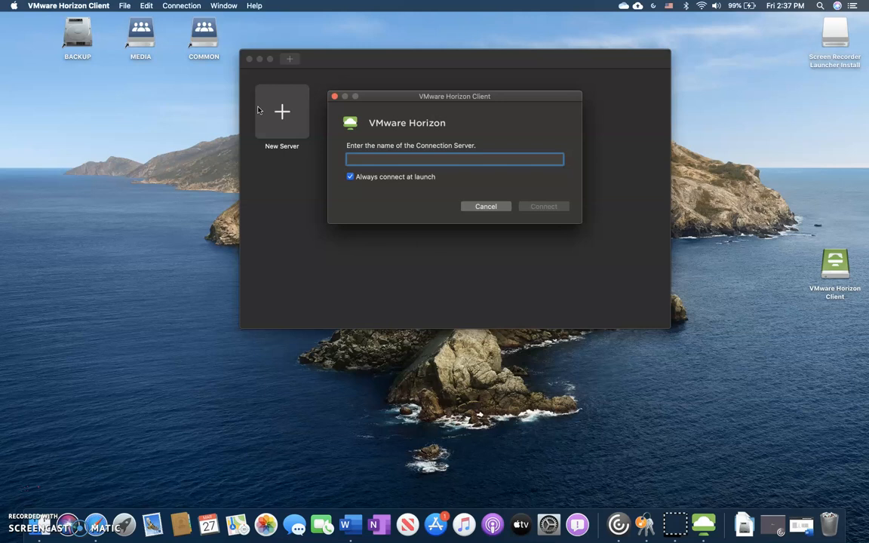
pyautogui.write('afrcdesktops.us.af.mil')
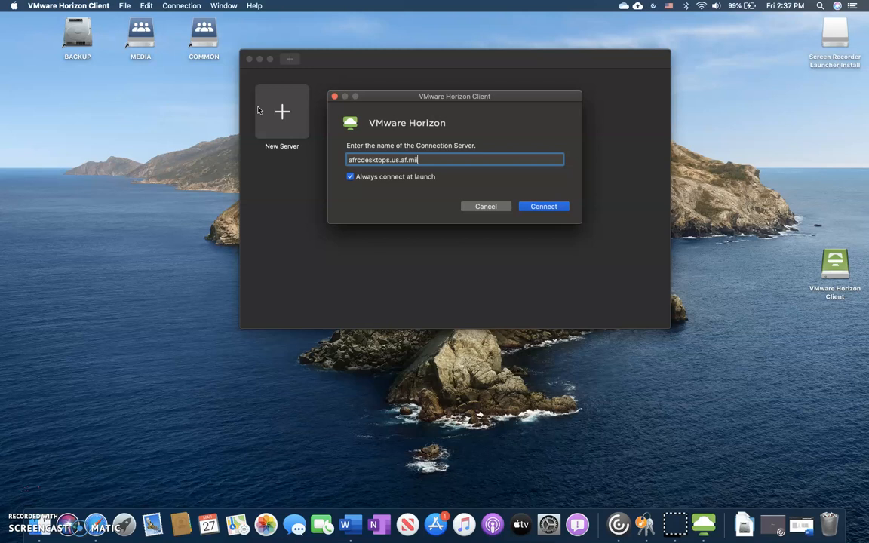
# Connect to afrcdesktops.us.af.mil, accept the disclaimer, choose the DOD ID certificate, and submit the smart-card PIN
pyautogui.click(559, 211)
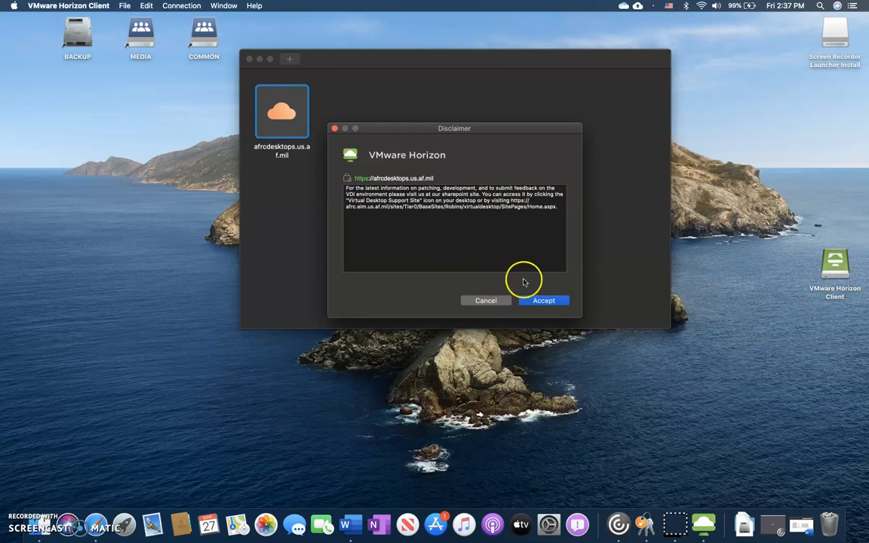
pyautogui.click(530, 301)
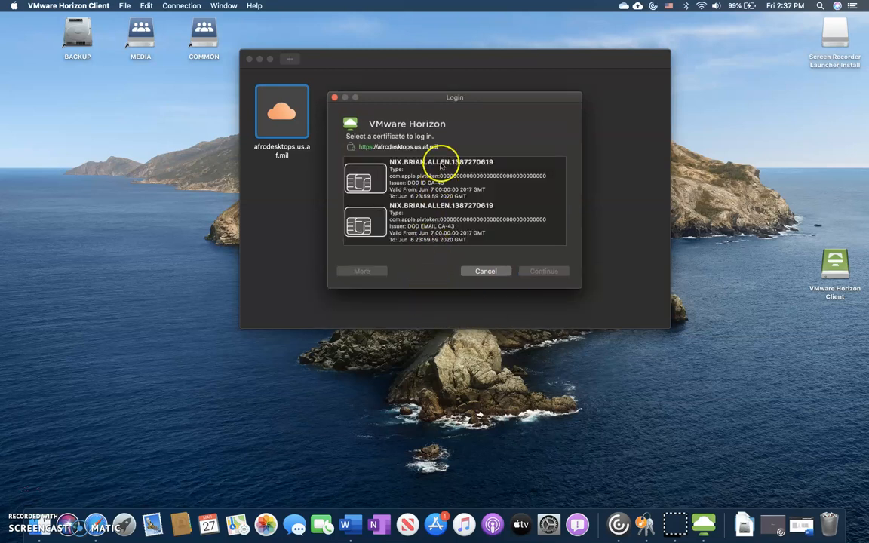
pyautogui.click(437, 165)
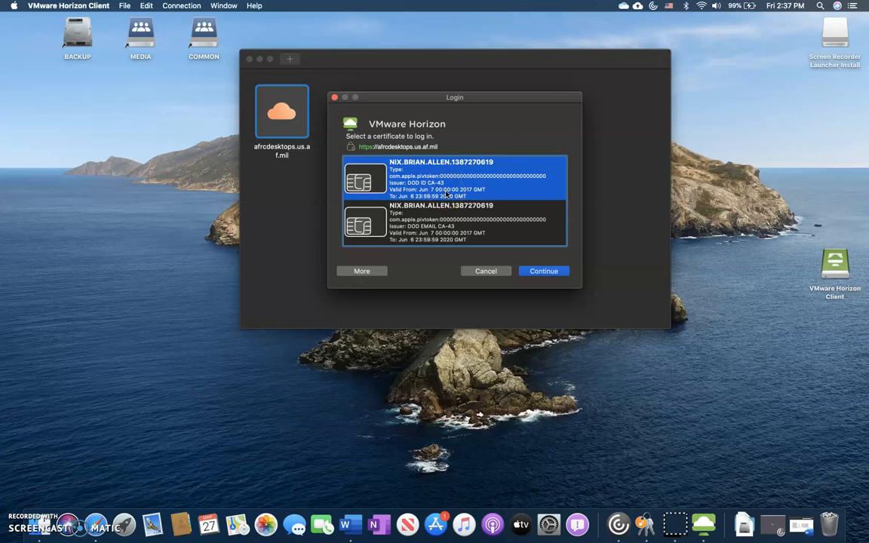
pyautogui.click(535, 273)
pyautogui.write('•')
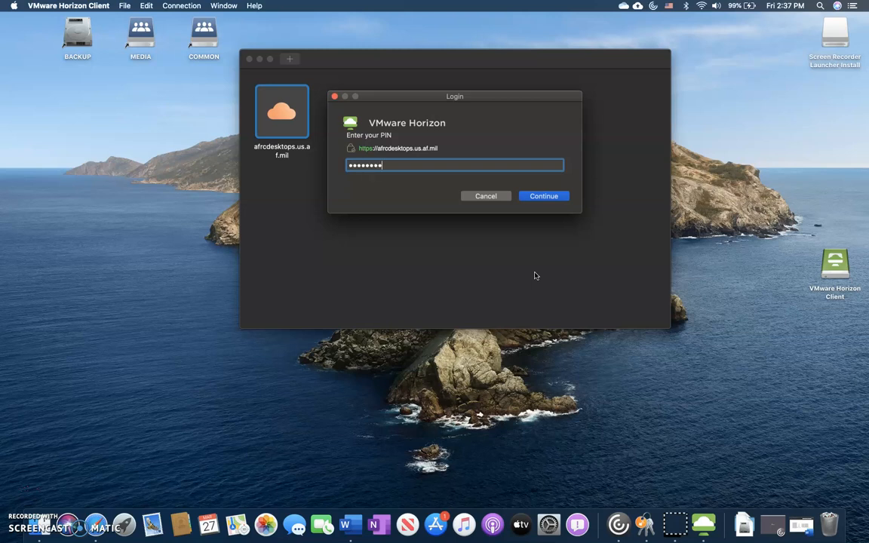
pyautogui.click(544, 197)
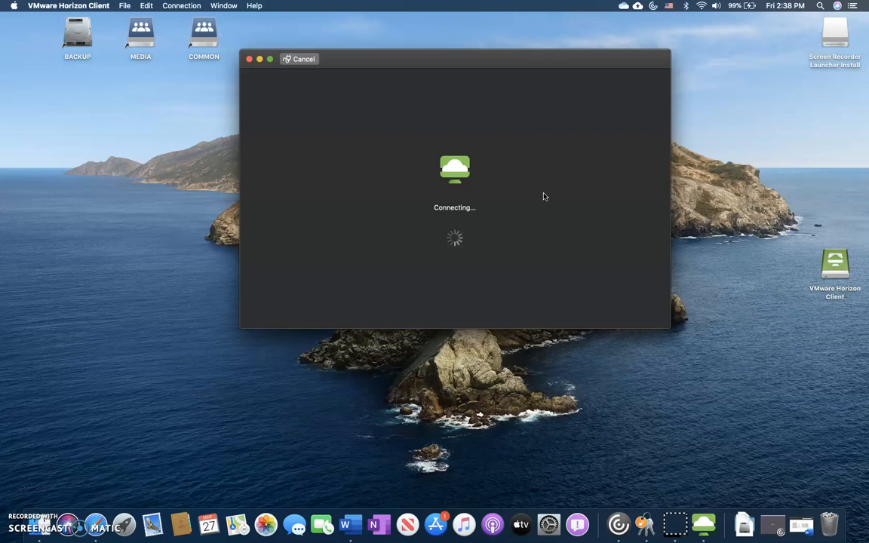
# Launch the Windows 10 SDC 5.5 desktop from the server's app list
pyautogui.click(312, 277)
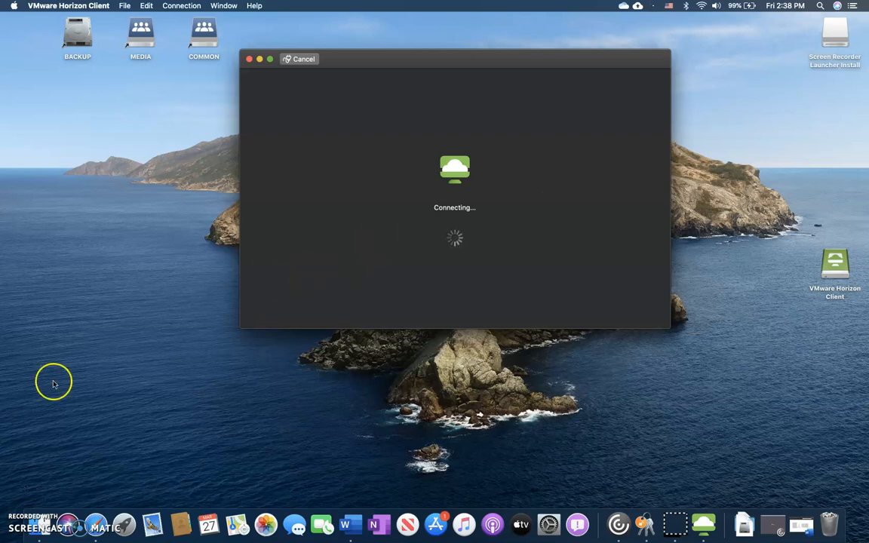
pyautogui.click(18, 490)
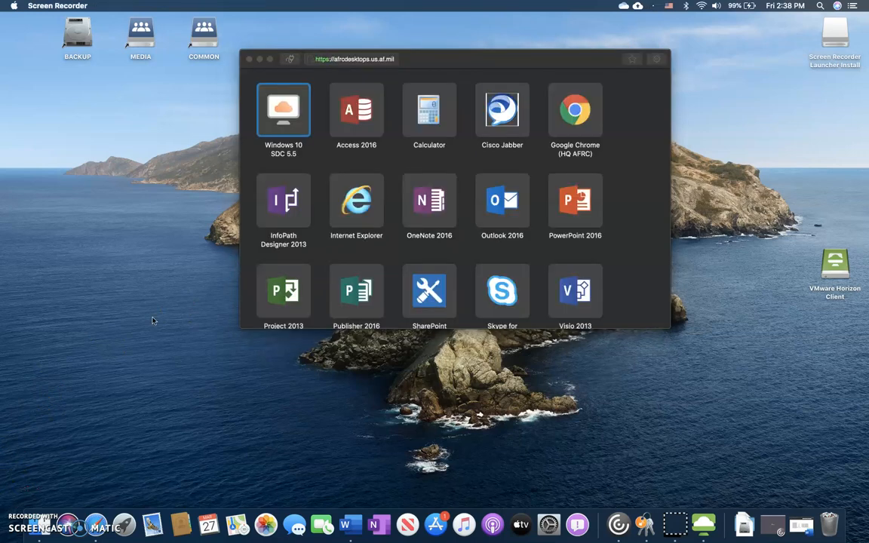
pyautogui.click(193, 280)
pyautogui.doubleClick(285, 127)
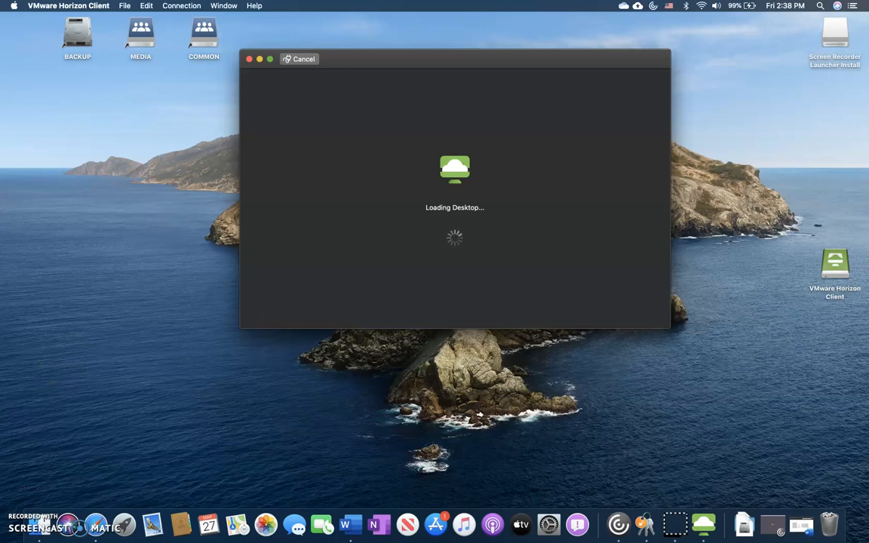
# Switch the Windows 10 desktop to full screen and back to a window, then focus the password box
pyautogui.click(18, 478)
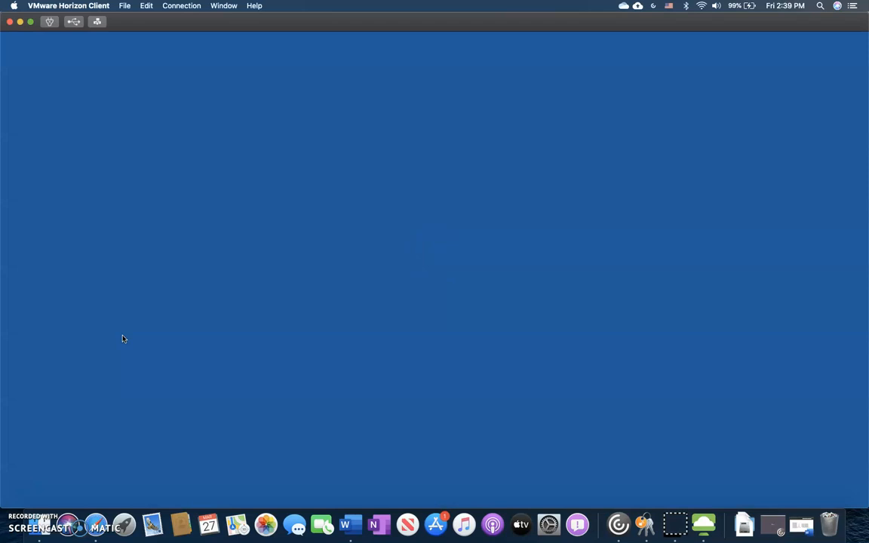
pyautogui.click(32, 22)
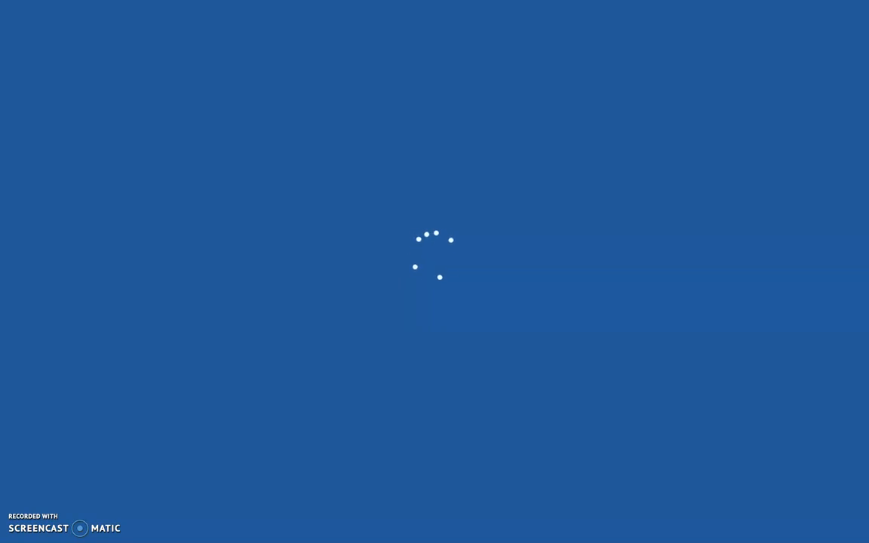
pyautogui.moveTo(28, 2)
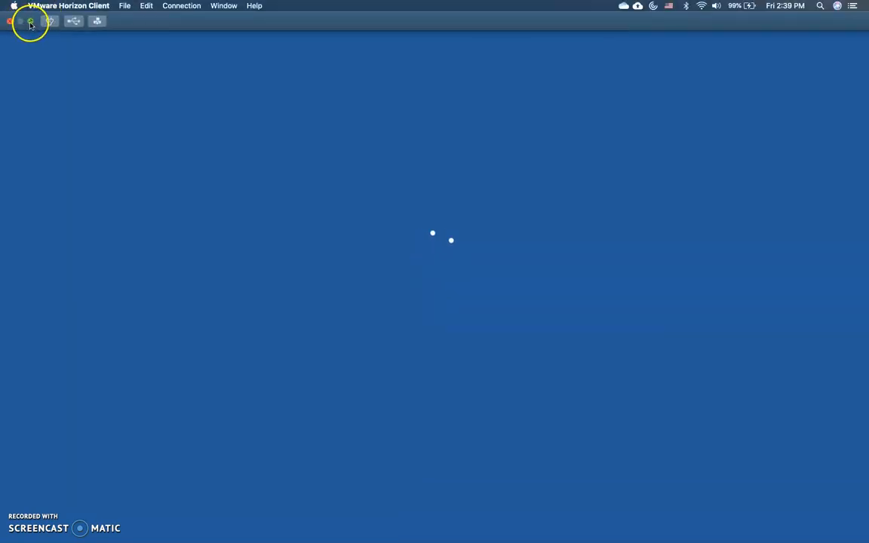
pyautogui.moveTo(31, 23)
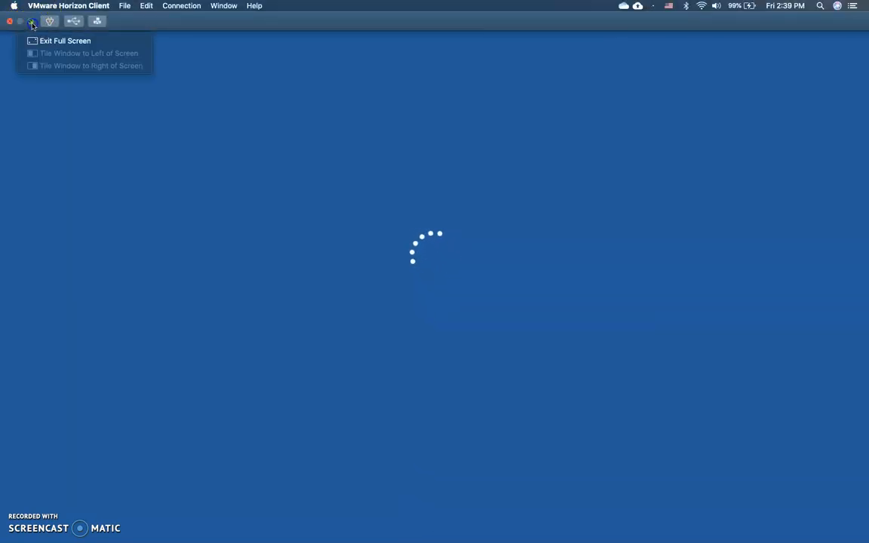
pyautogui.click(31, 22)
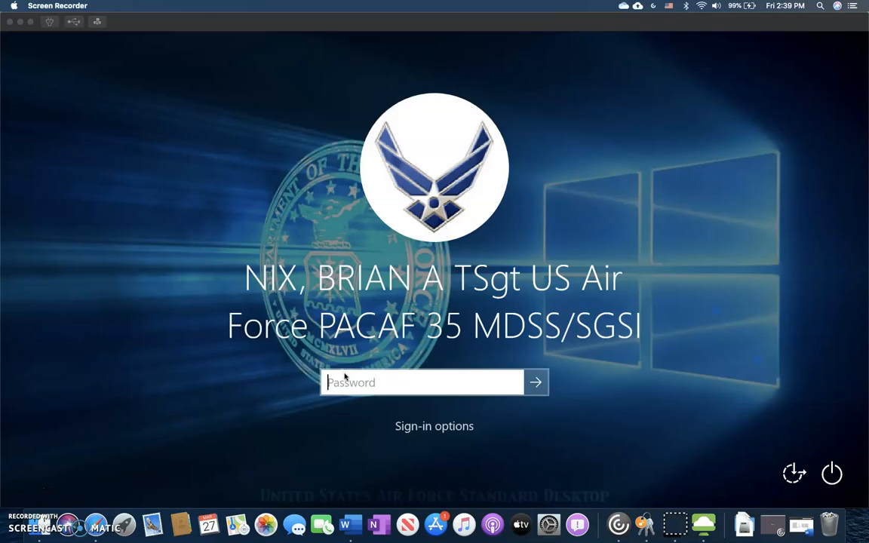
pyautogui.click(345, 384)
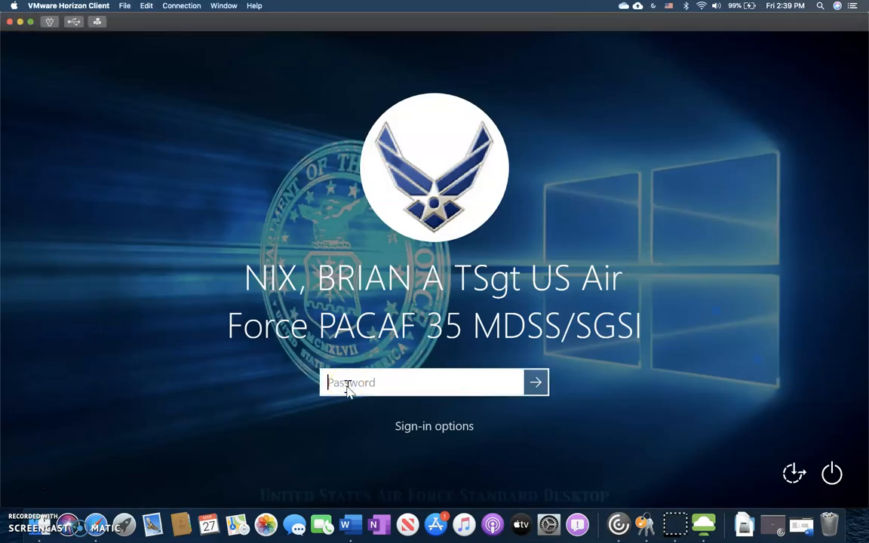
# Attempt password sign-in, dismiss the smart card message, and open the other sign-in methods
pyautogui.write('•••••••••')
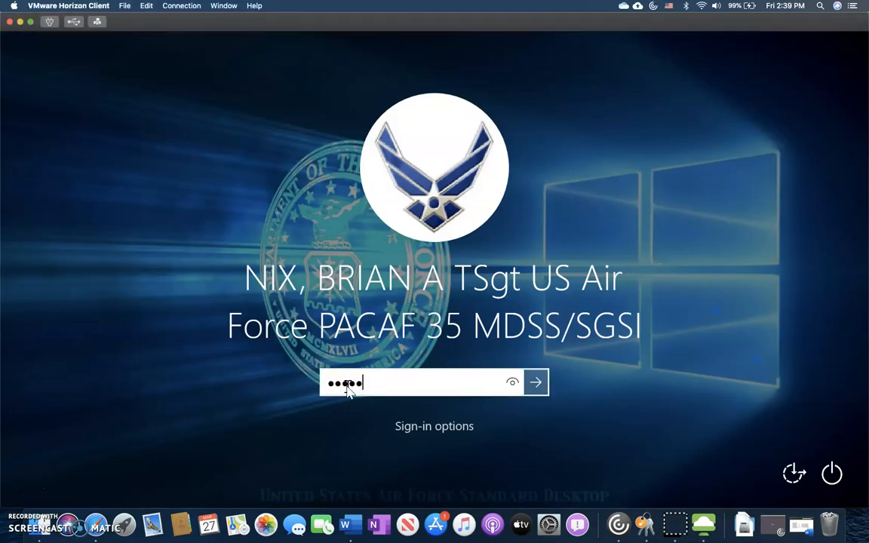
pyautogui.press('Return')
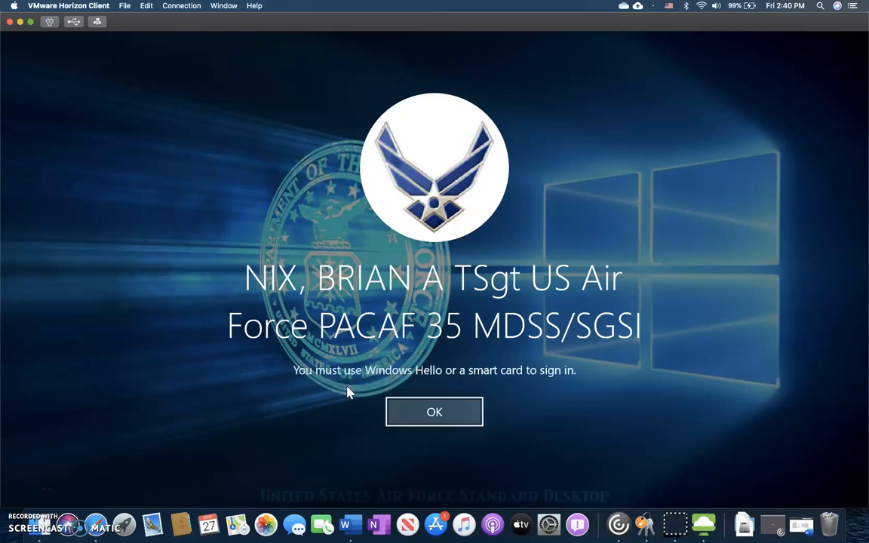
pyautogui.click(399, 404)
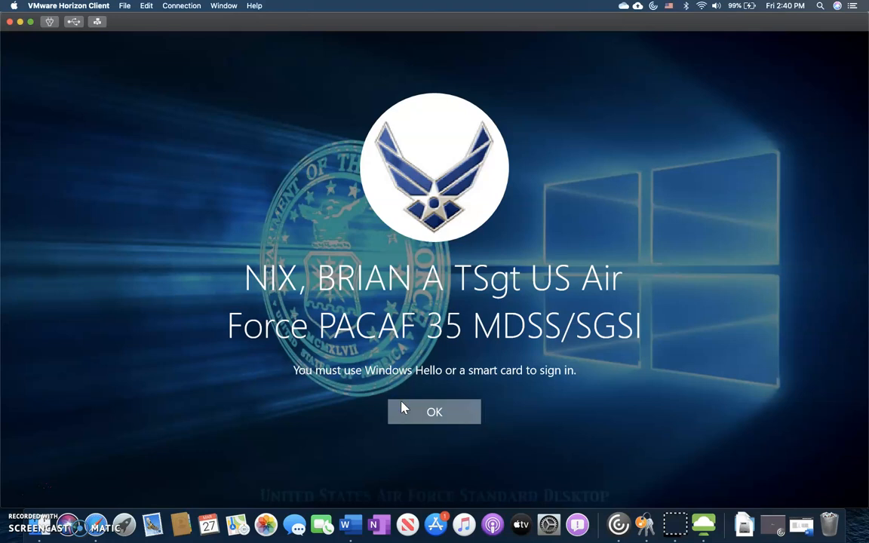
pyautogui.click(407, 427)
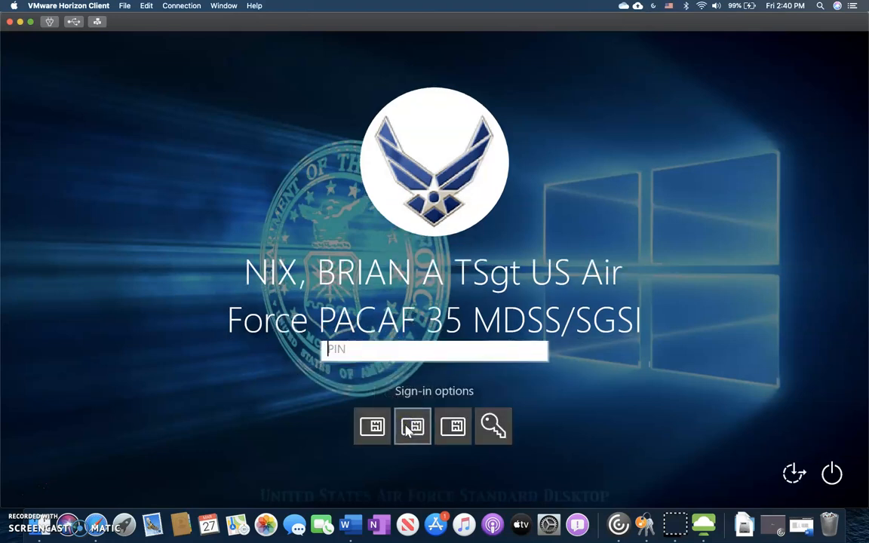
pyautogui.click(444, 427)
# Choose smart card PIN sign-in in full screen and submit the card's PIN
pyautogui.click(31, 22)
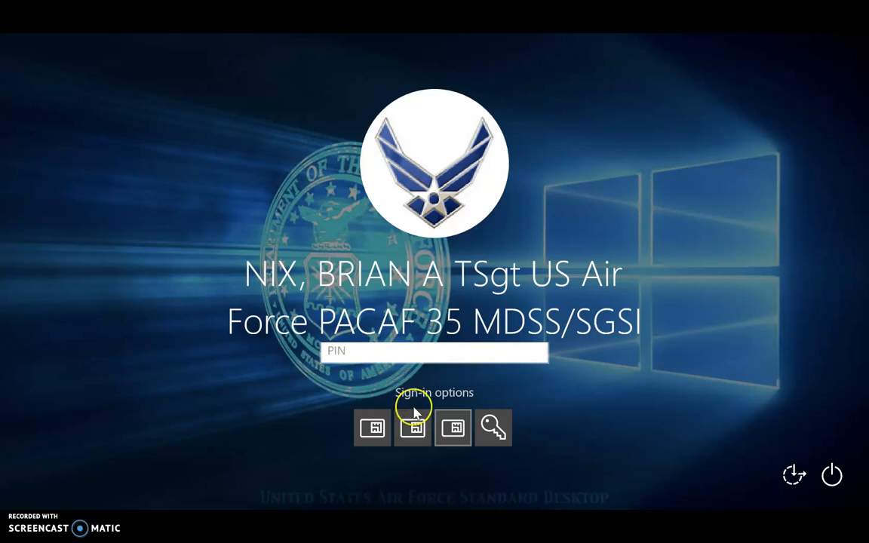
pyautogui.click(414, 415)
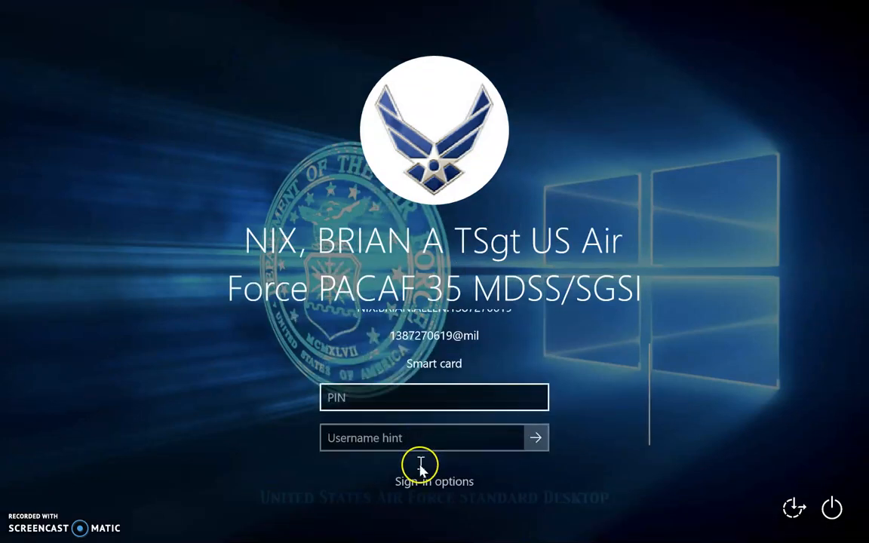
pyautogui.click(422, 483)
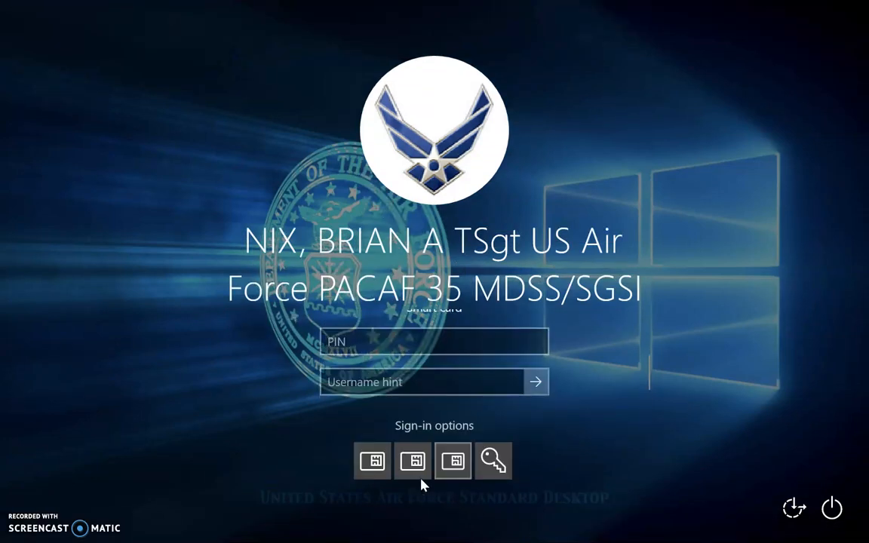
pyautogui.click(415, 466)
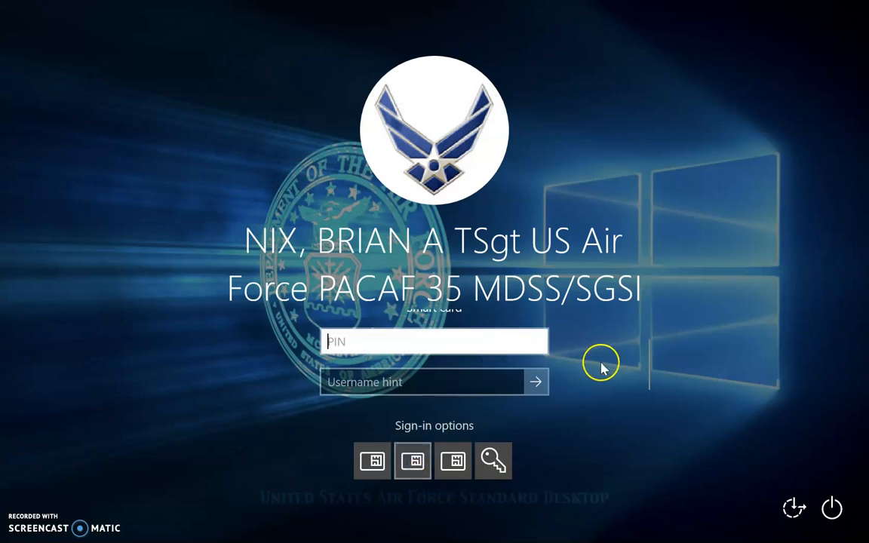
pyautogui.click(651, 363)
pyautogui.moveTo(650, 363); pyautogui.dragTo(651, 336)
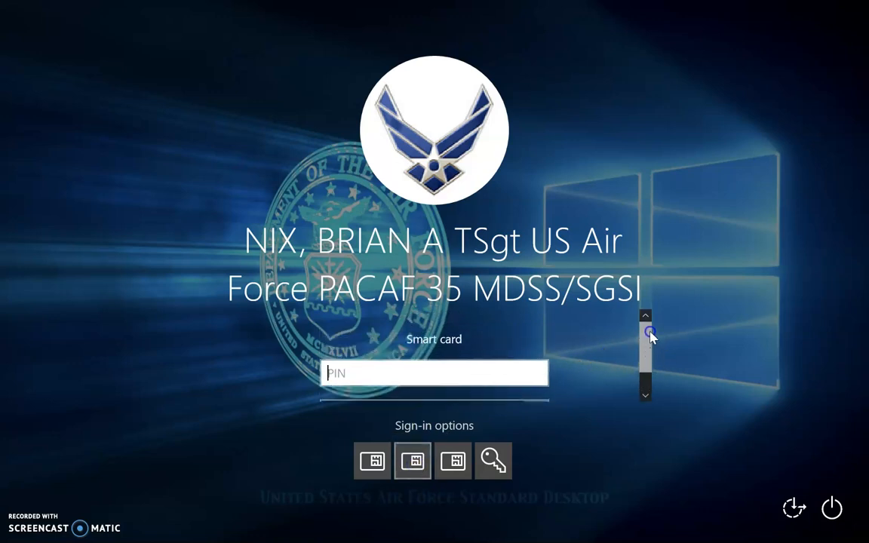
pyautogui.click(372, 461)
pyautogui.click(413, 461)
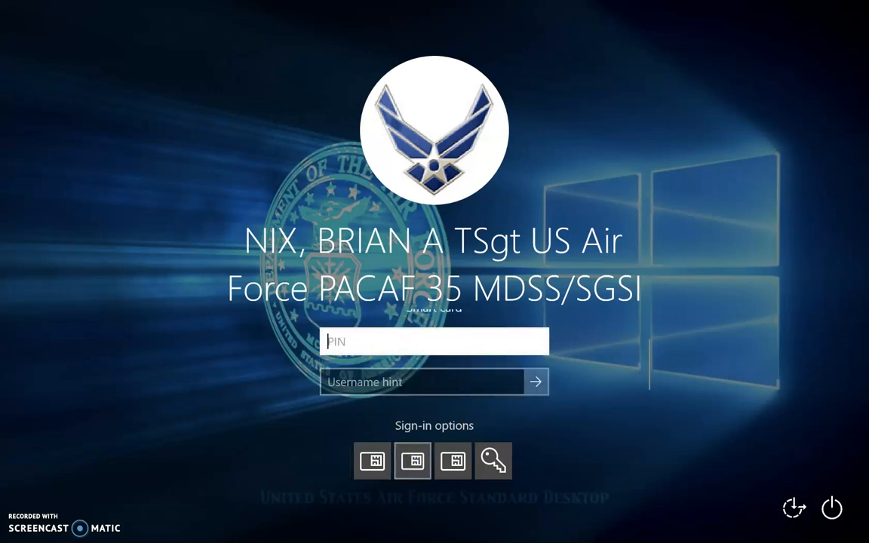
pyautogui.write('••••••••')
pyautogui.press('Return')
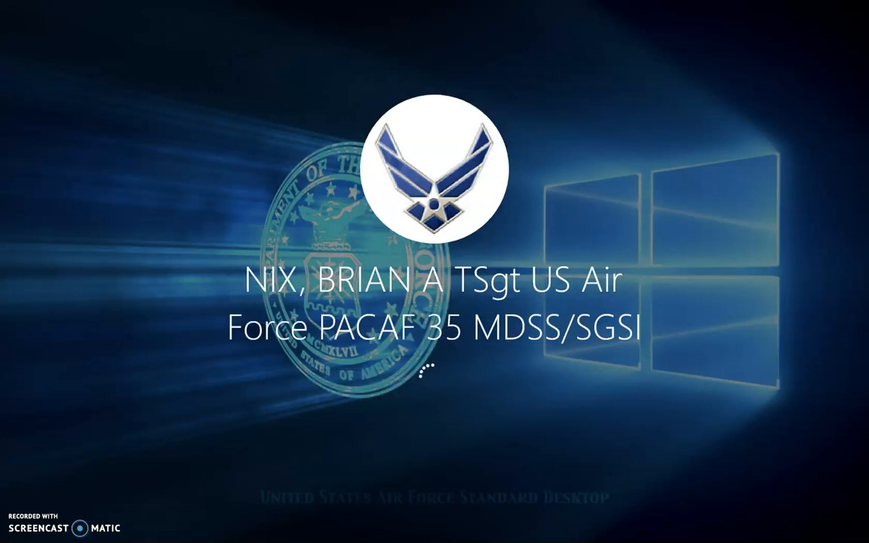
# Exit full screen, then acknowledge and close the 'unit not assigned' AtHoc alert
pyautogui.moveTo(41, 25)
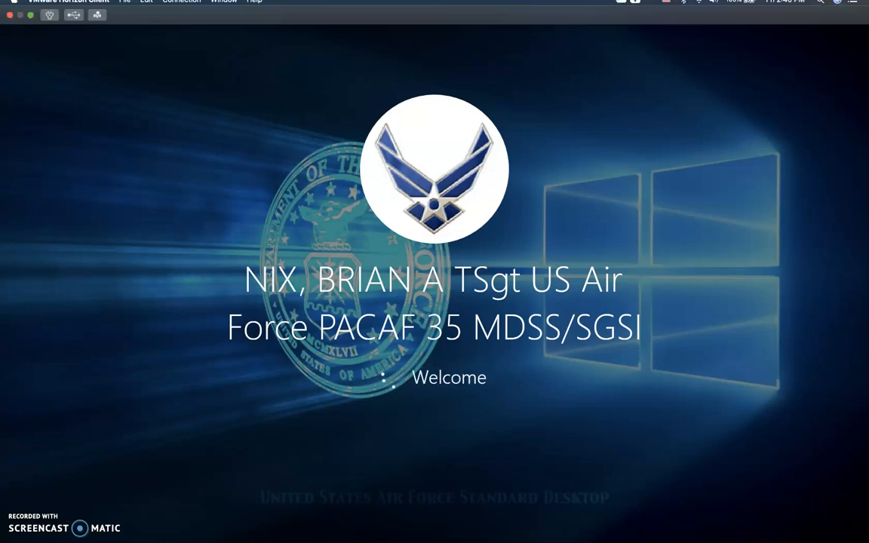
pyautogui.click(30, 21)
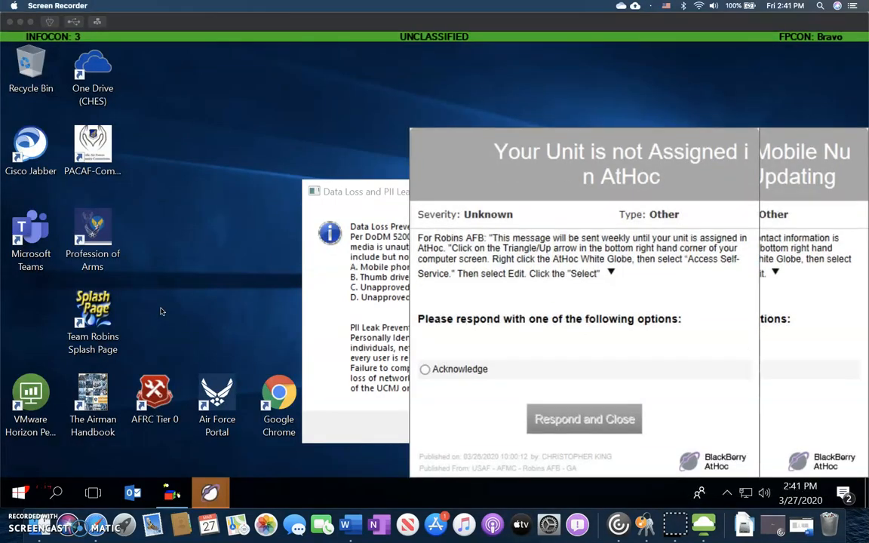
pyautogui.click(426, 372)
pyautogui.click(426, 372)
pyautogui.click(576, 415)
# Acknowledge the Mobile Number AtHoc alert and confirm the Data Loss and PII notice
pyautogui.click(554, 373)
pyautogui.click(685, 422)
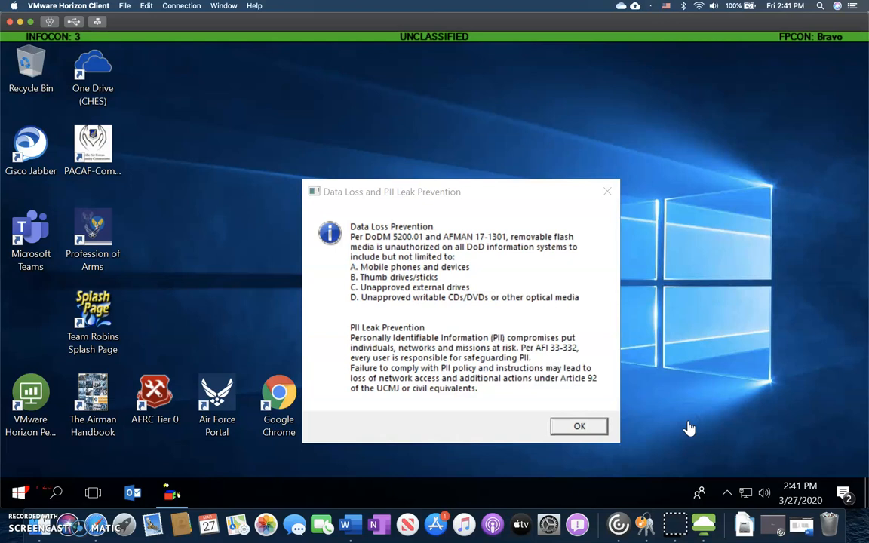
pyautogui.click(582, 427)
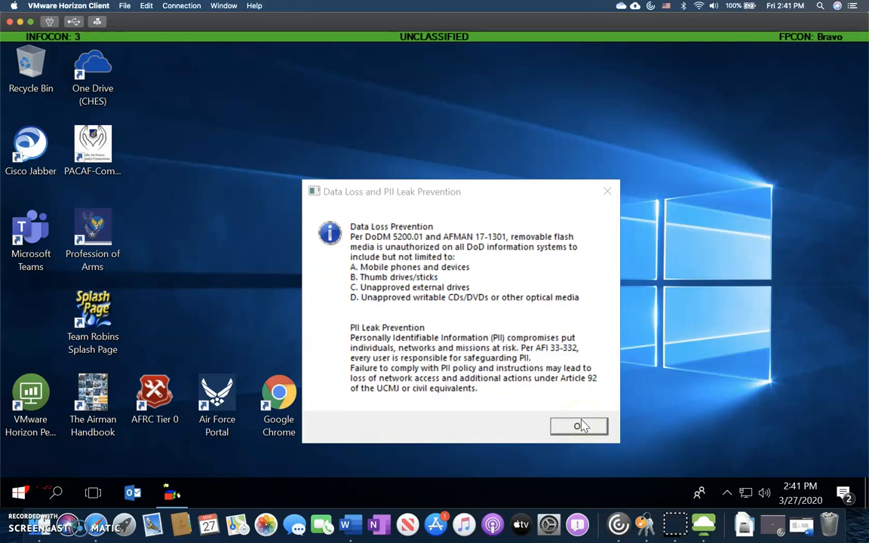
pyautogui.click(582, 426)
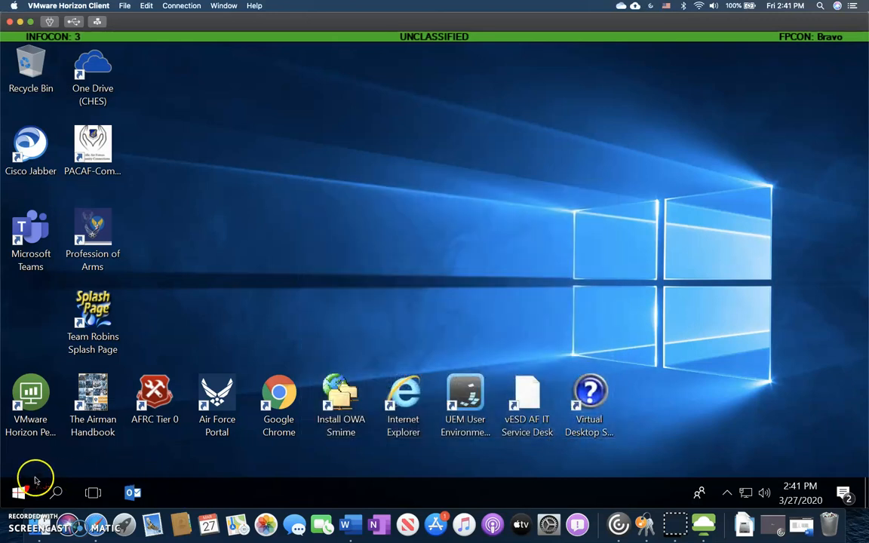